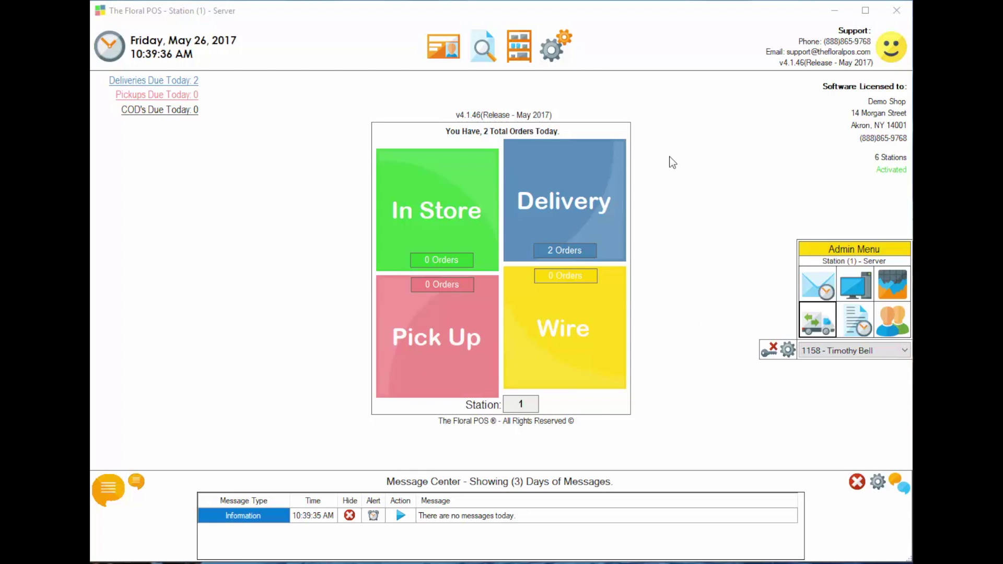
Open the Delivery Manager from System Management in the control panel, then close it.
left_click(557, 54)
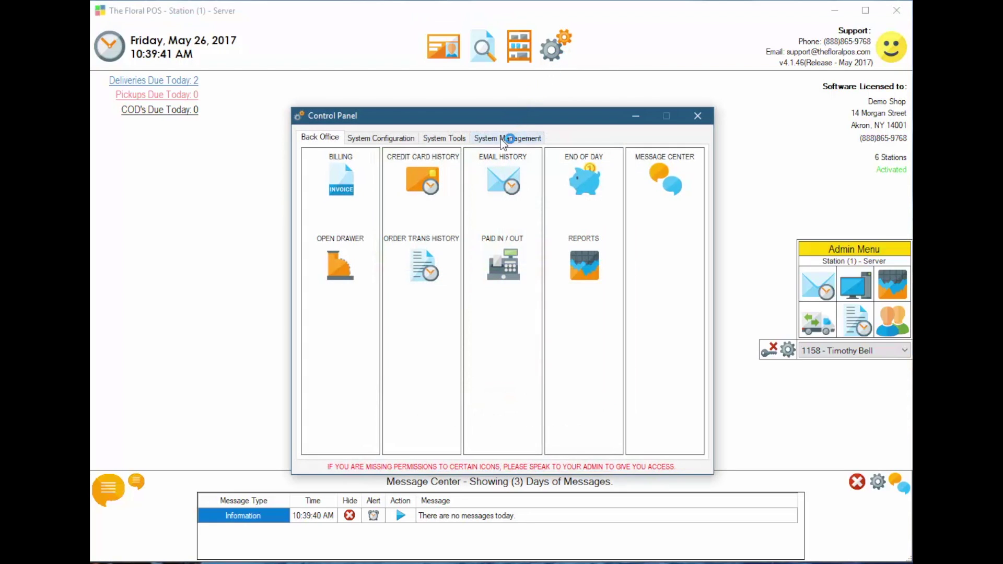
left_click(509, 138)
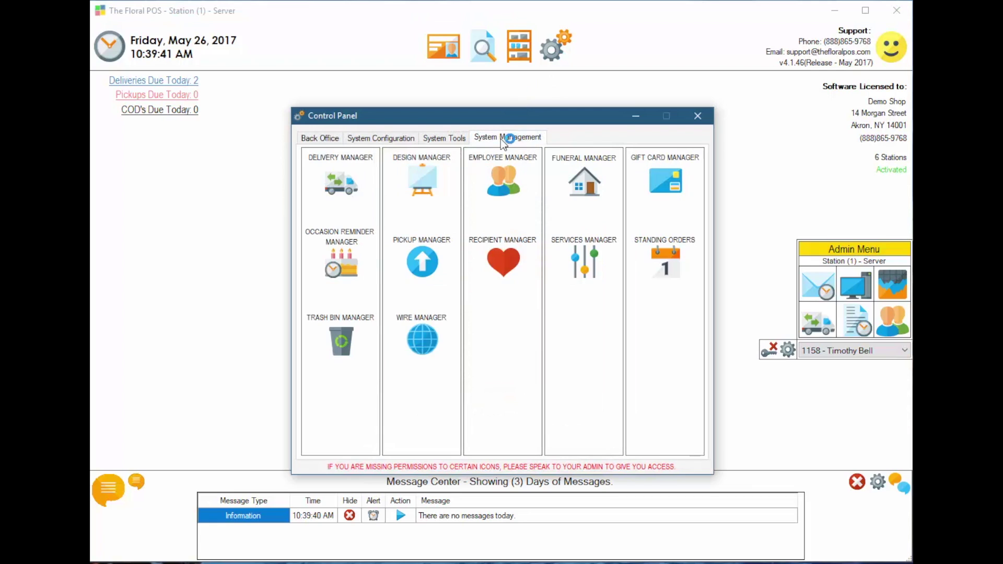
left_click(339, 183)
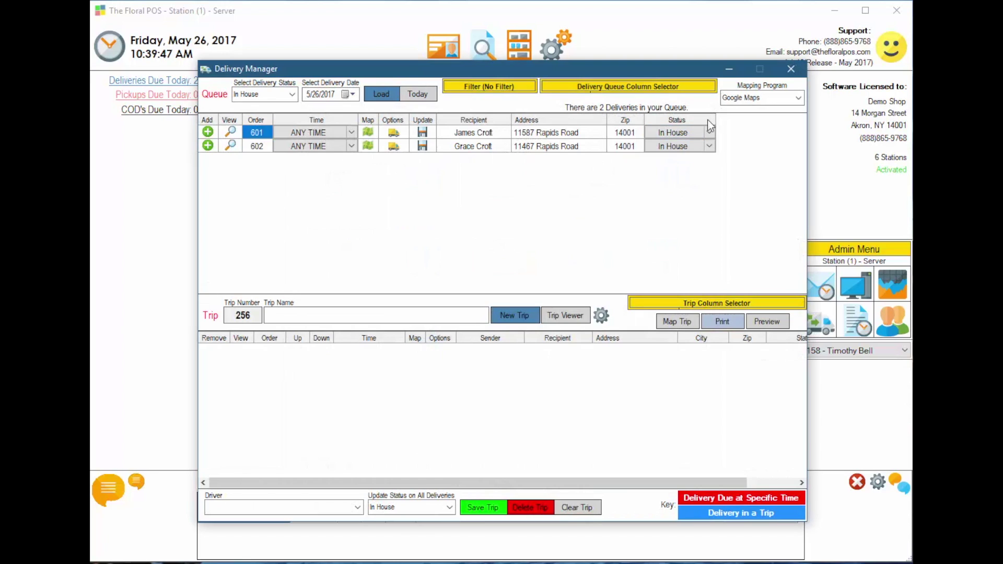
left_click(793, 68)
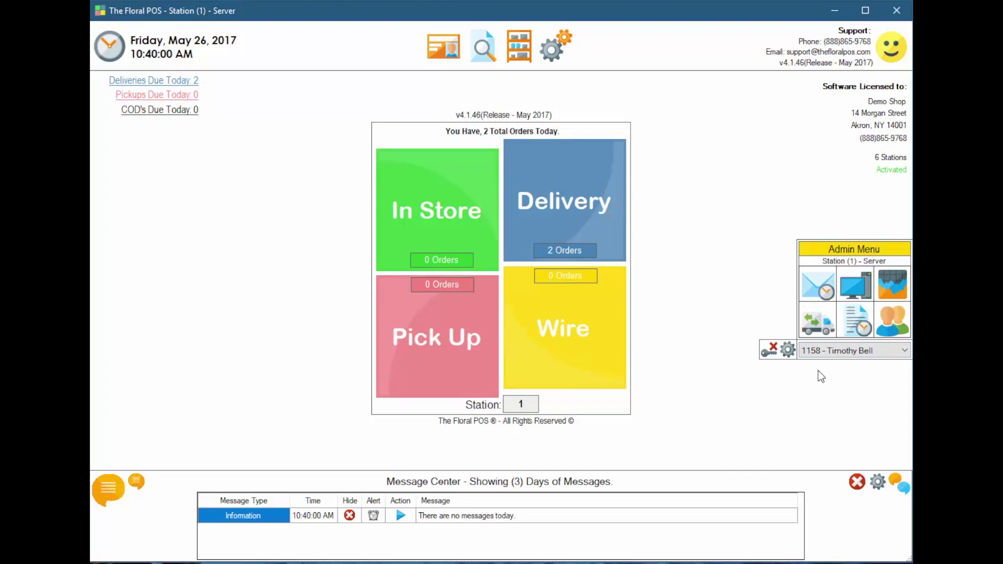
Set Shortcut (6) to Sys. Mgmt - Delivery Manager, save, and launch it from the shortcuts.
left_click(788, 350)
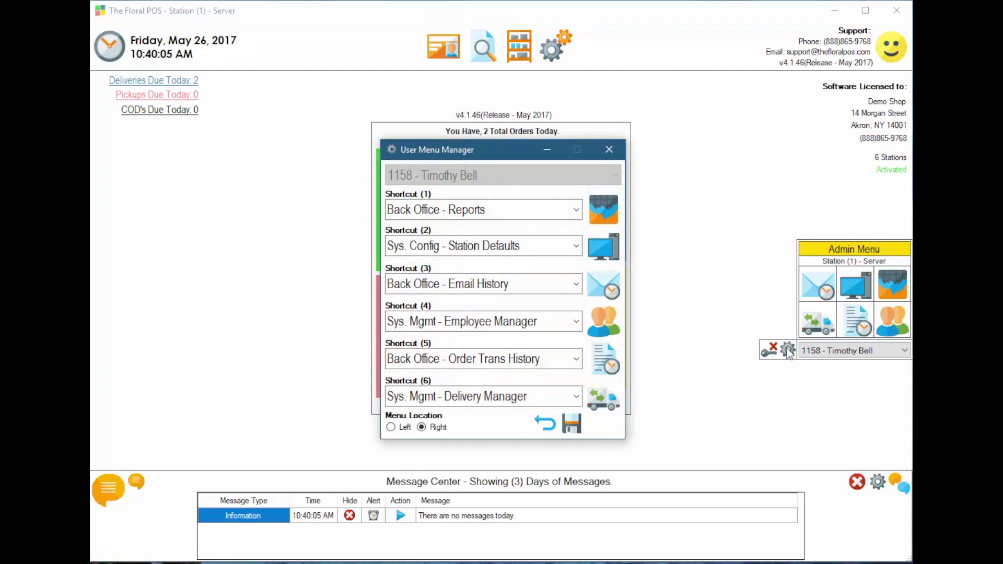
left_click(576, 397)
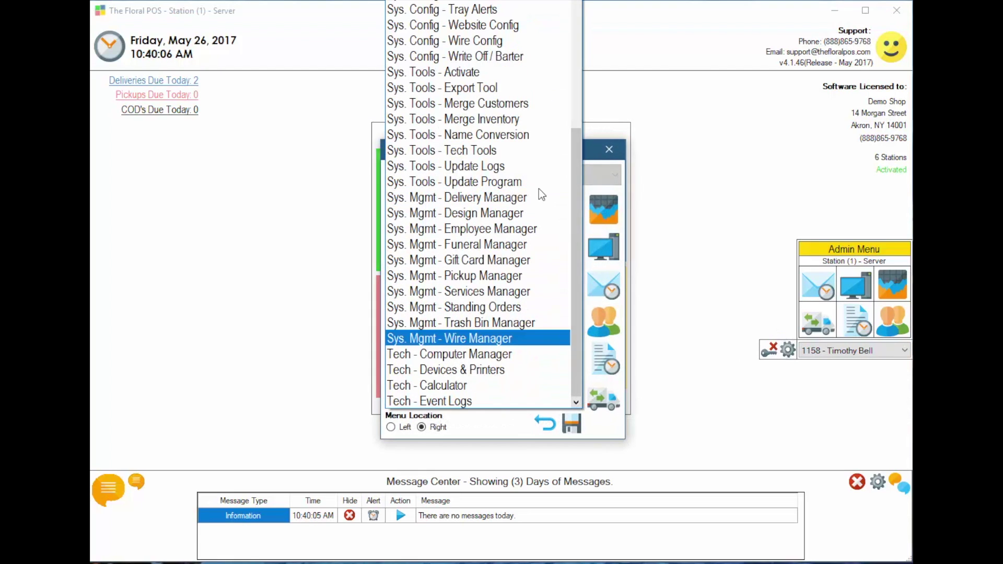
left_click(478, 197)
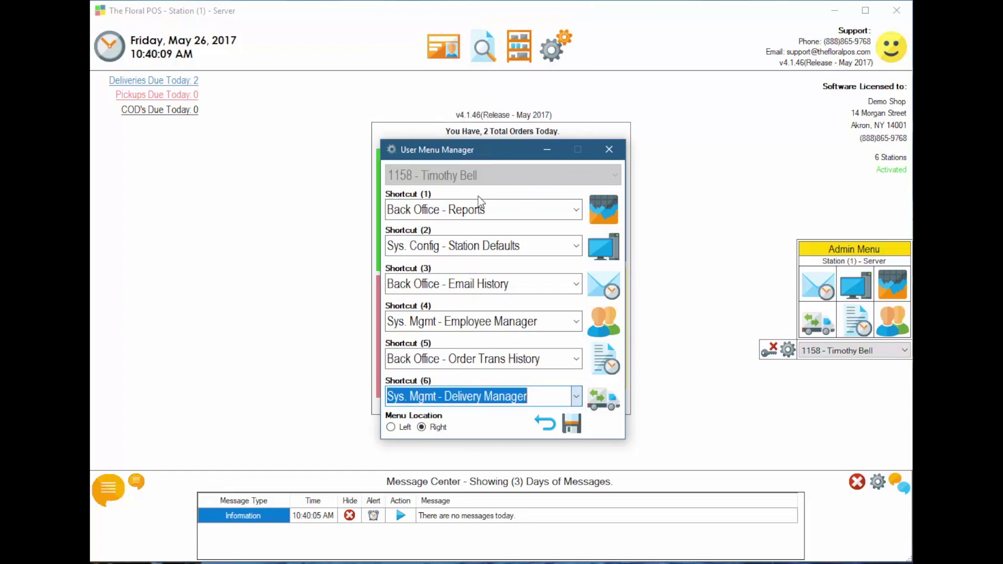
left_click(573, 427)
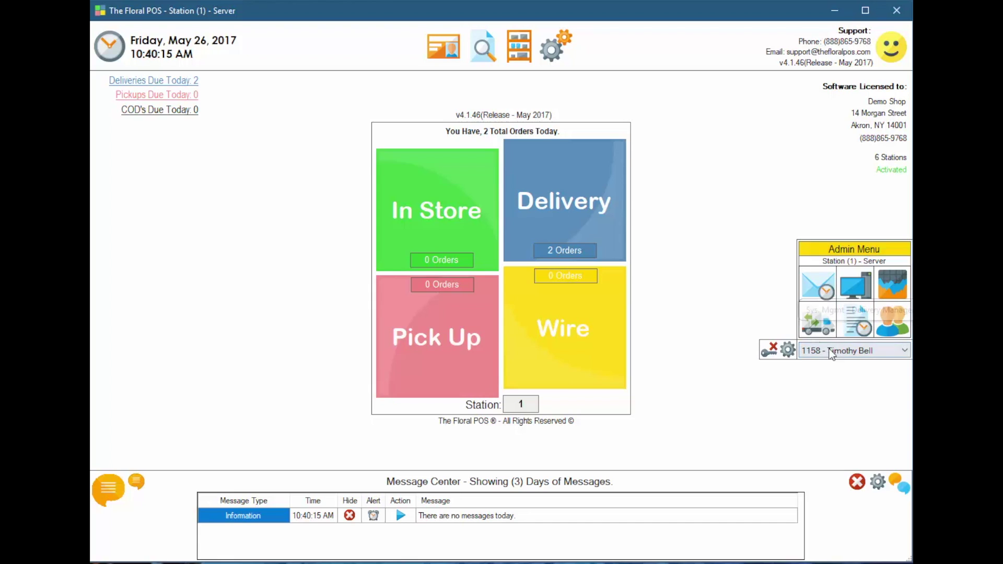
left_click(816, 323)
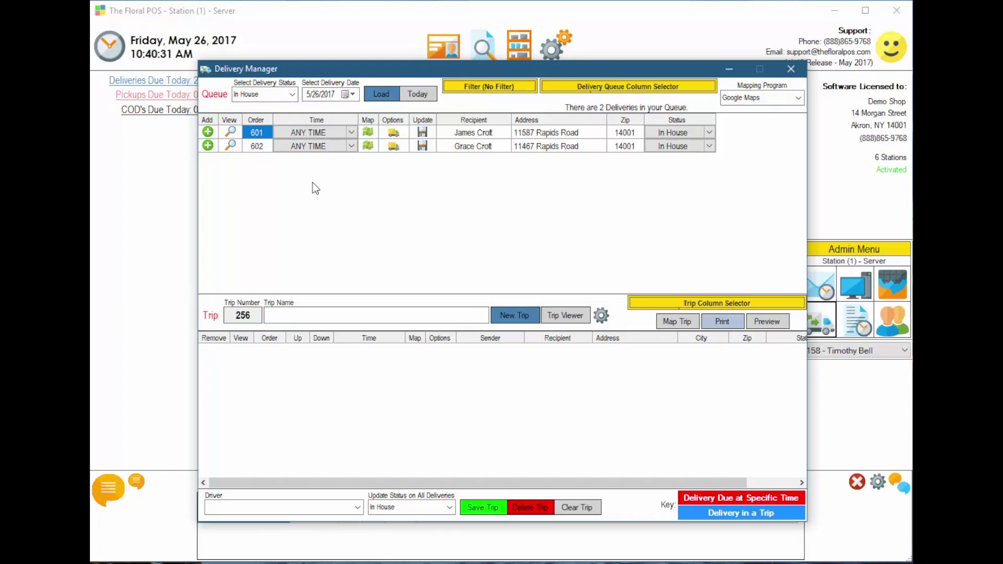
left_click(294, 94)
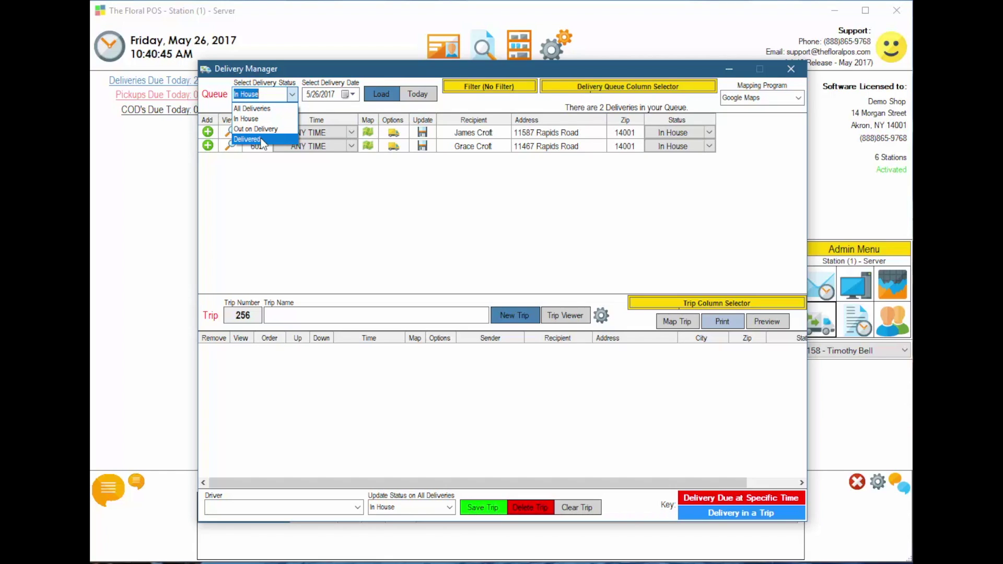
left_click(249, 119)
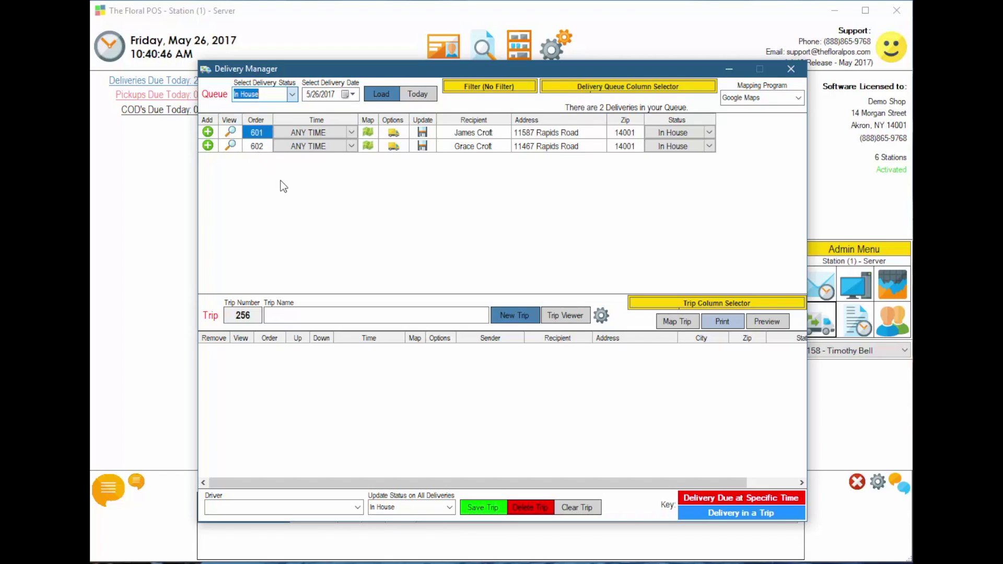
left_click(709, 133)
left_click(559, 177)
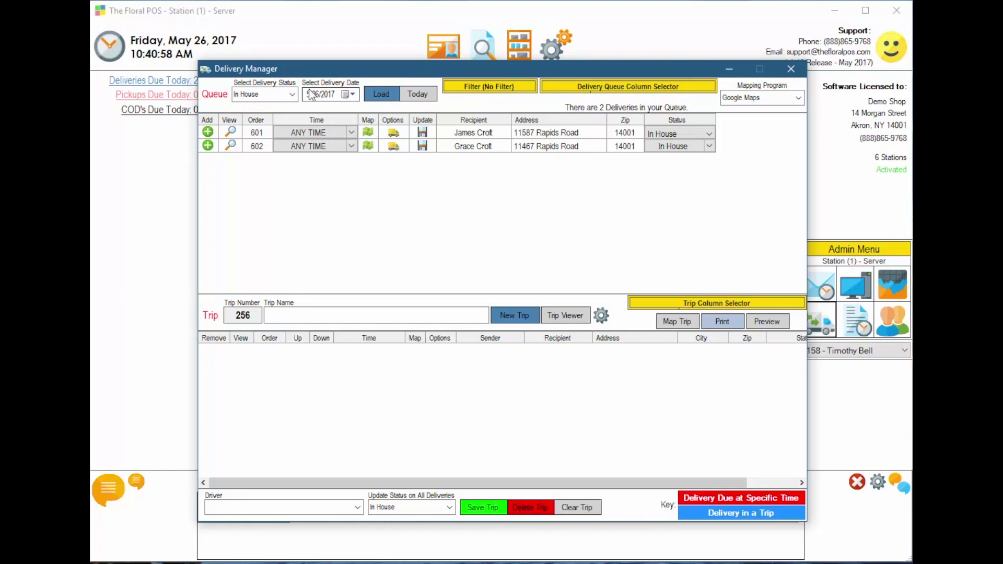
left_click(352, 94)
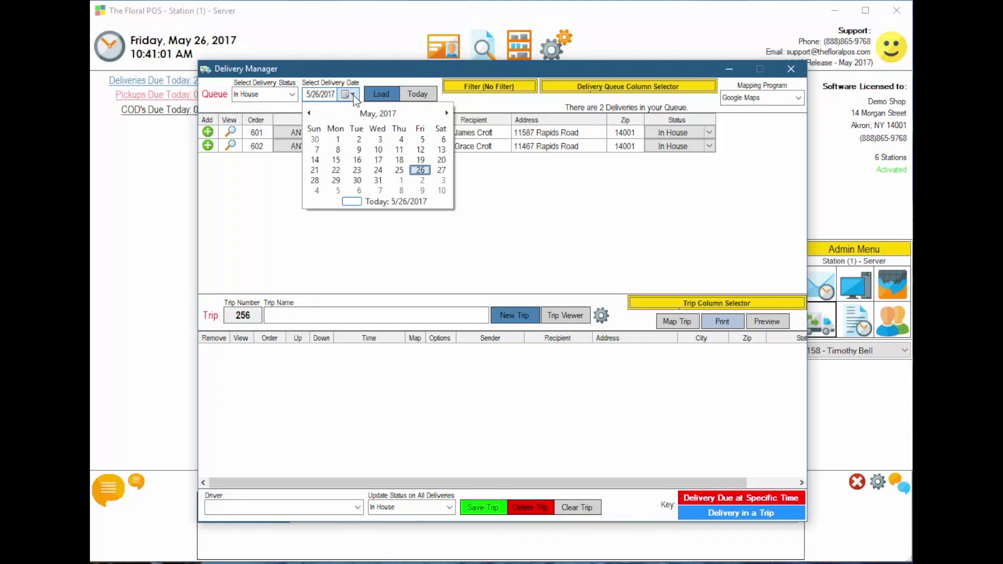
left_click(442, 170)
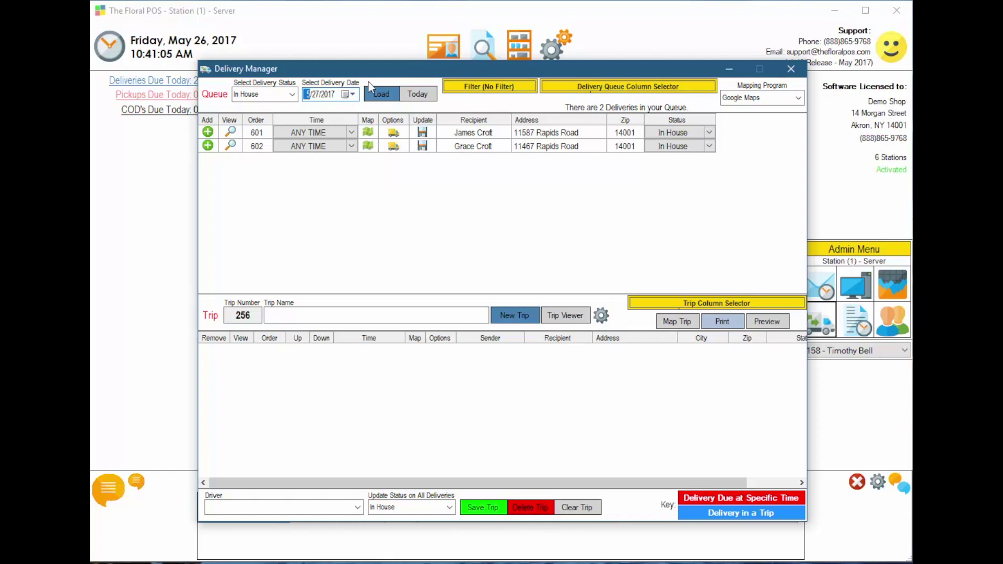
left_click(380, 95)
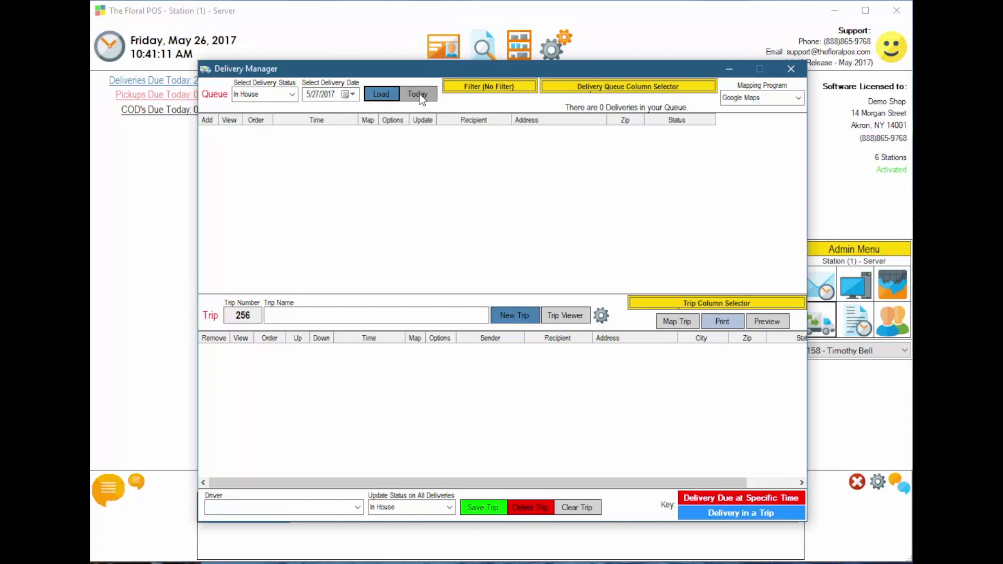
left_click(352, 94)
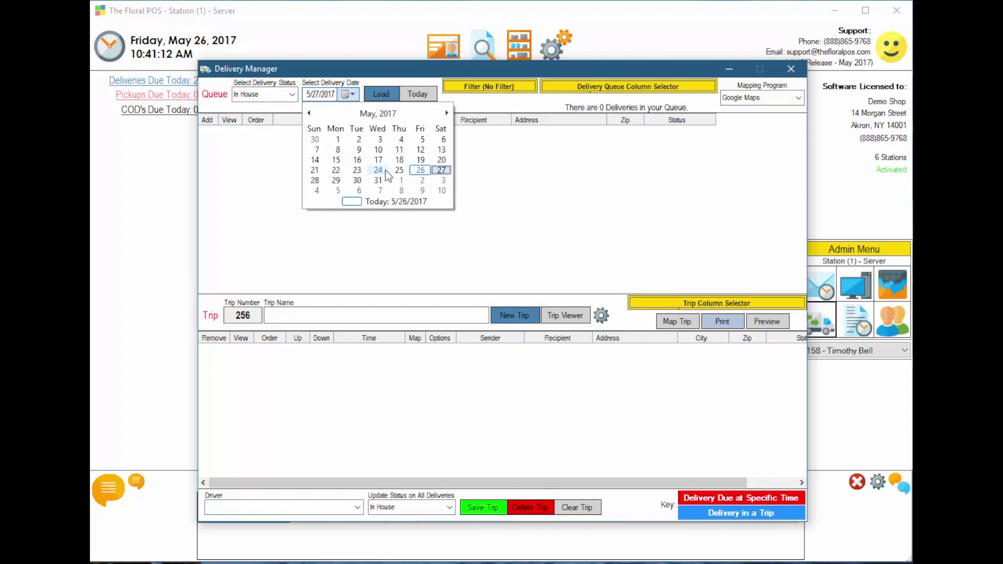
left_click(420, 171)
left_click(382, 94)
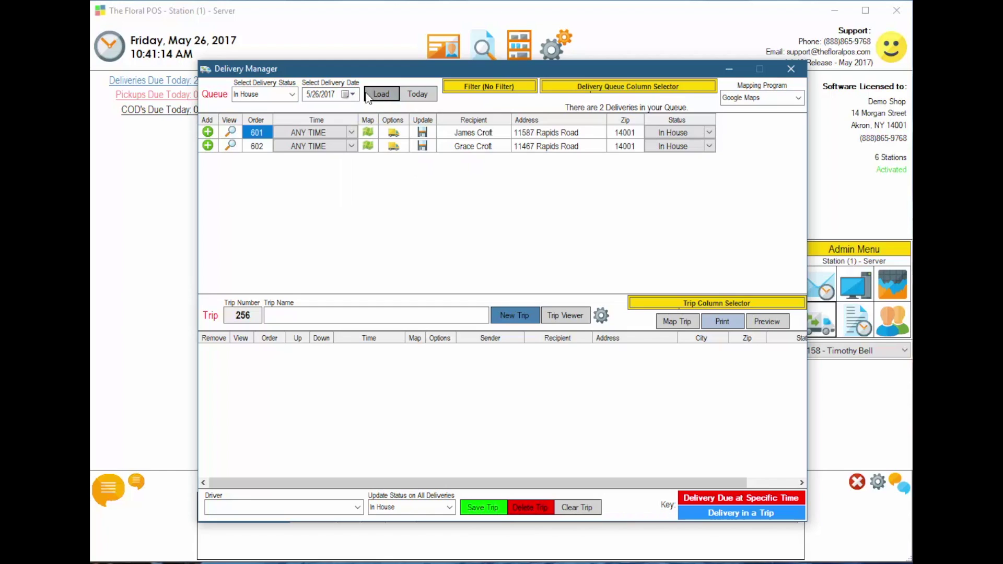
left_click(353, 94)
left_click(441, 170)
left_click(381, 94)
left_click(421, 95)
left_click(497, 89)
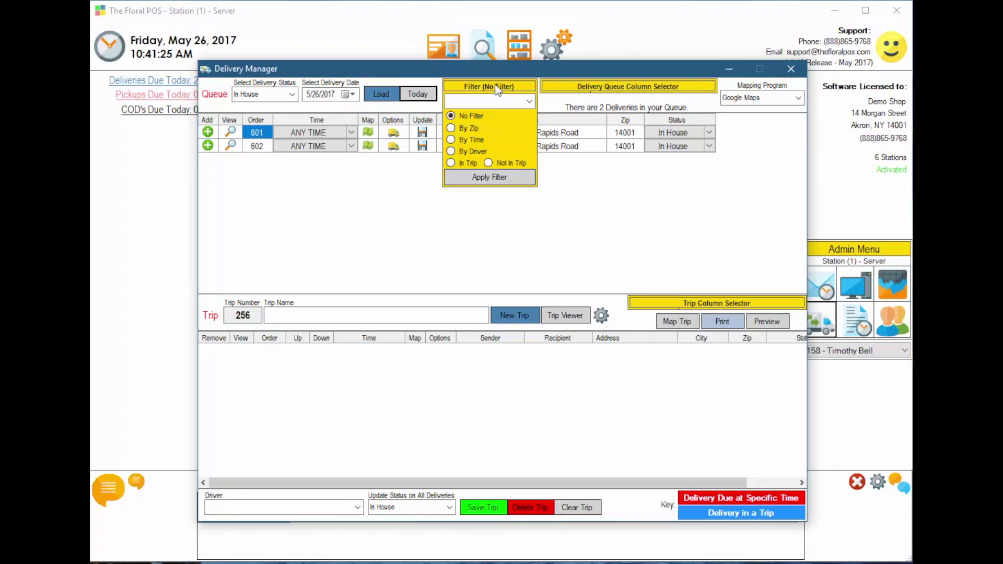
left_click(497, 88)
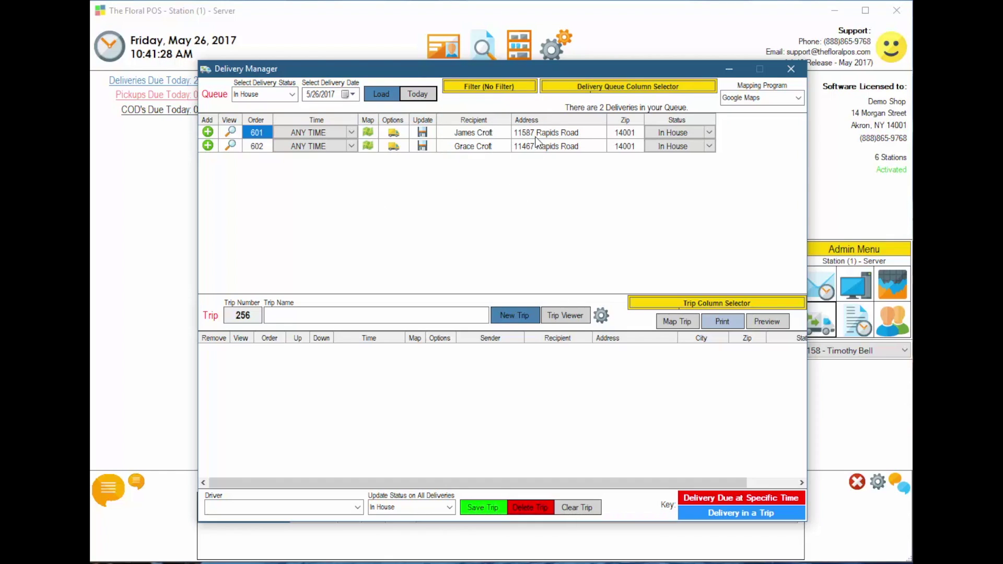
left_click(518, 86)
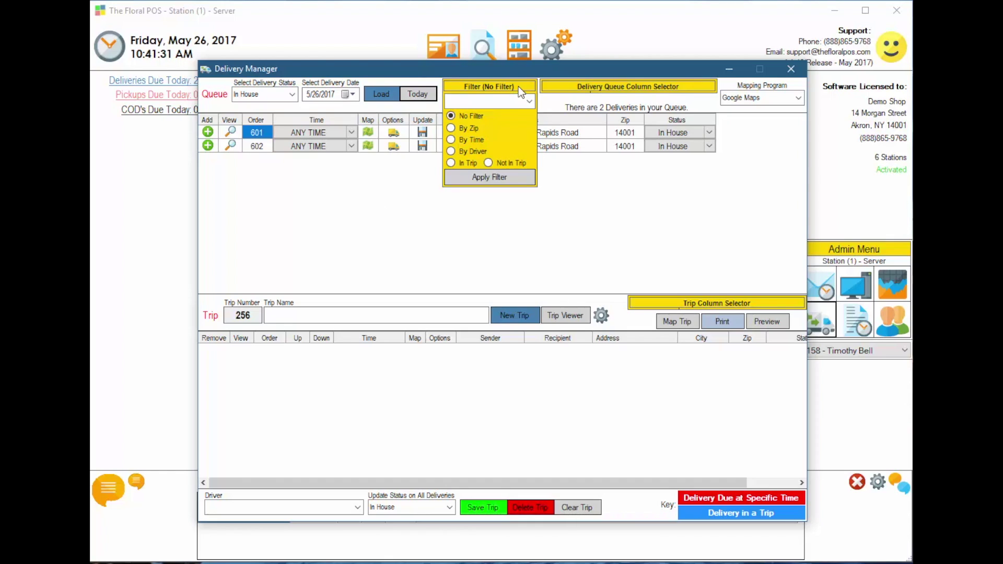
left_click(451, 129)
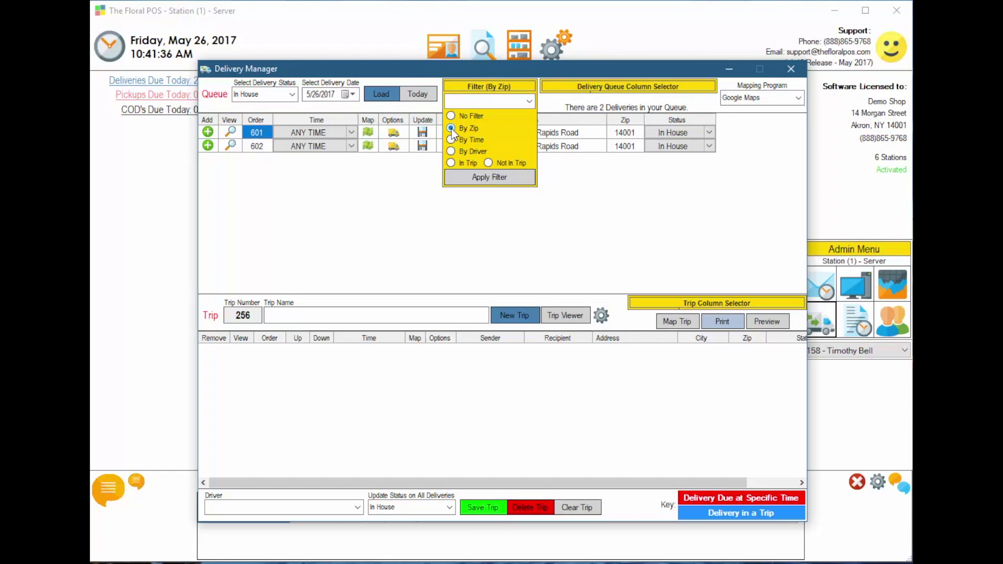
left_click(529, 101)
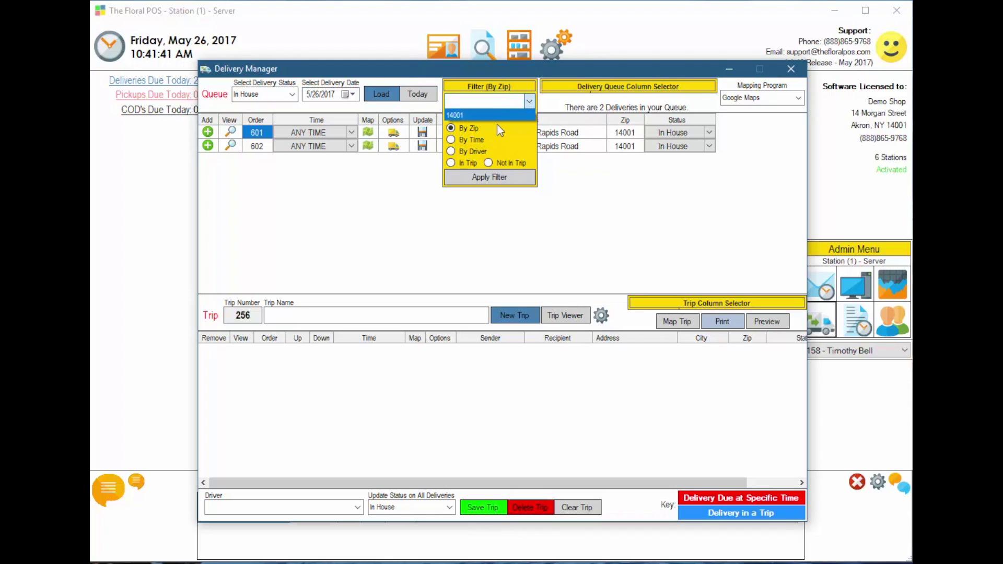
left_click(460, 141)
left_click(451, 140)
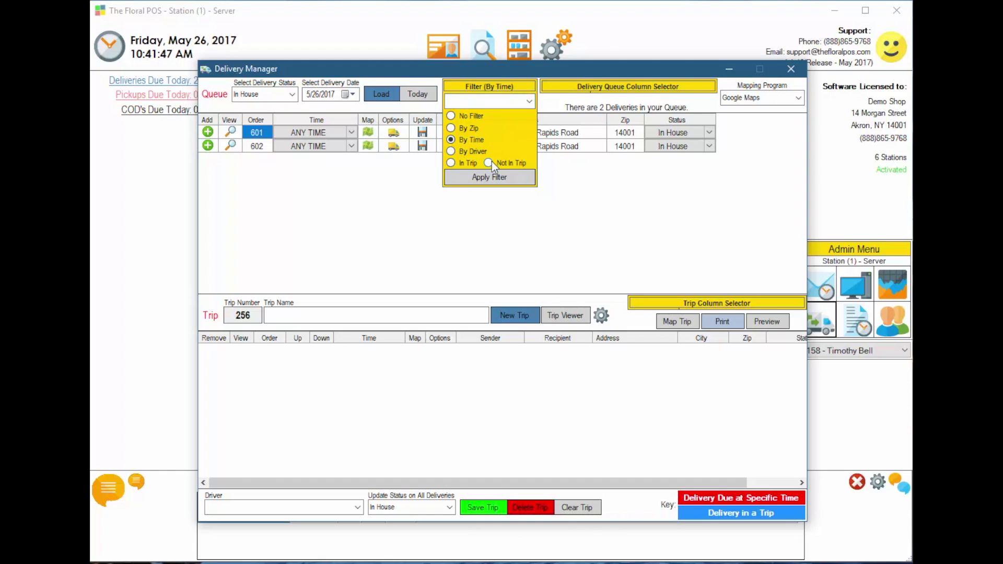
left_click(515, 89)
left_click(514, 88)
left_click(452, 115)
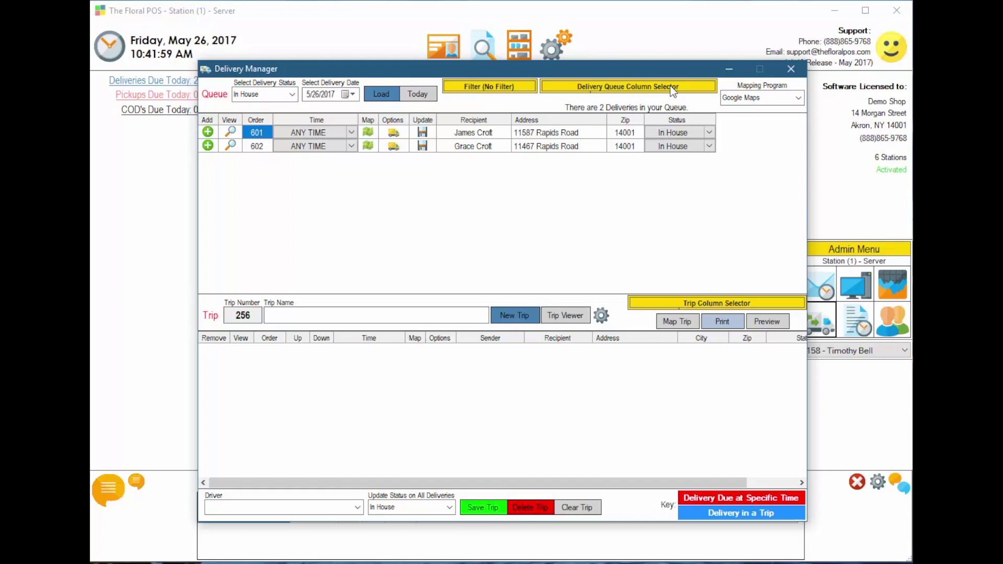
left_click(627, 89)
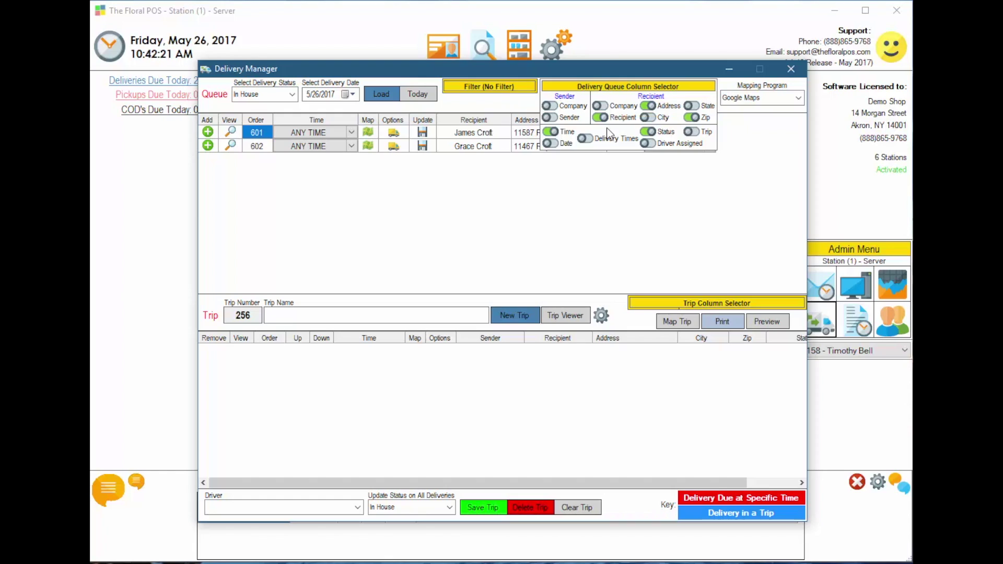
left_click(551, 119)
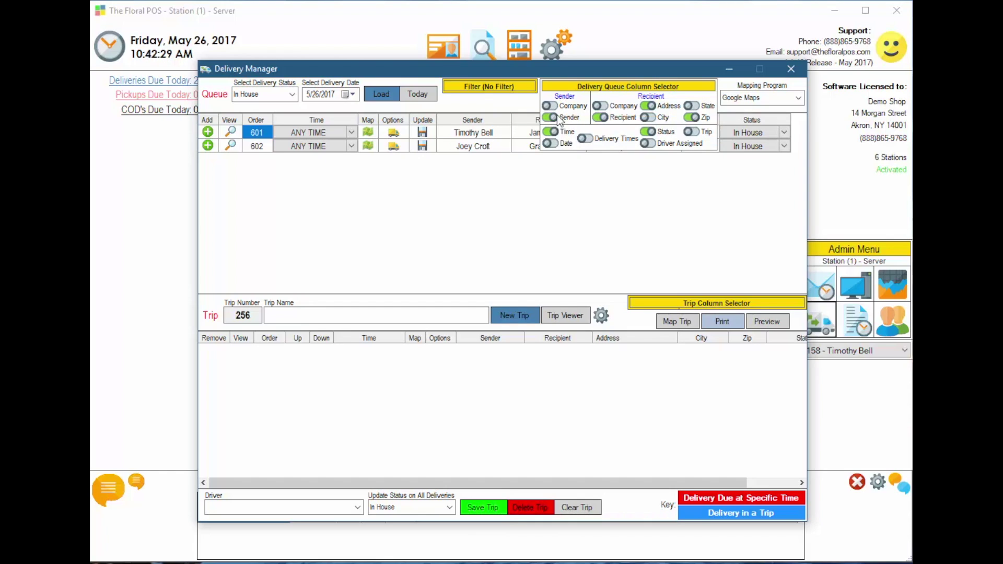
left_click(584, 95)
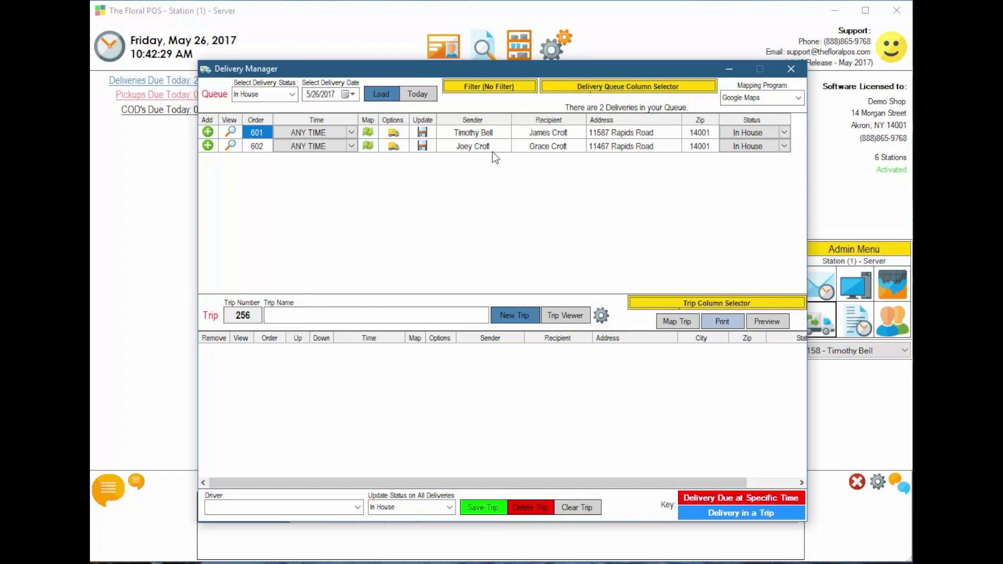
left_click(587, 91)
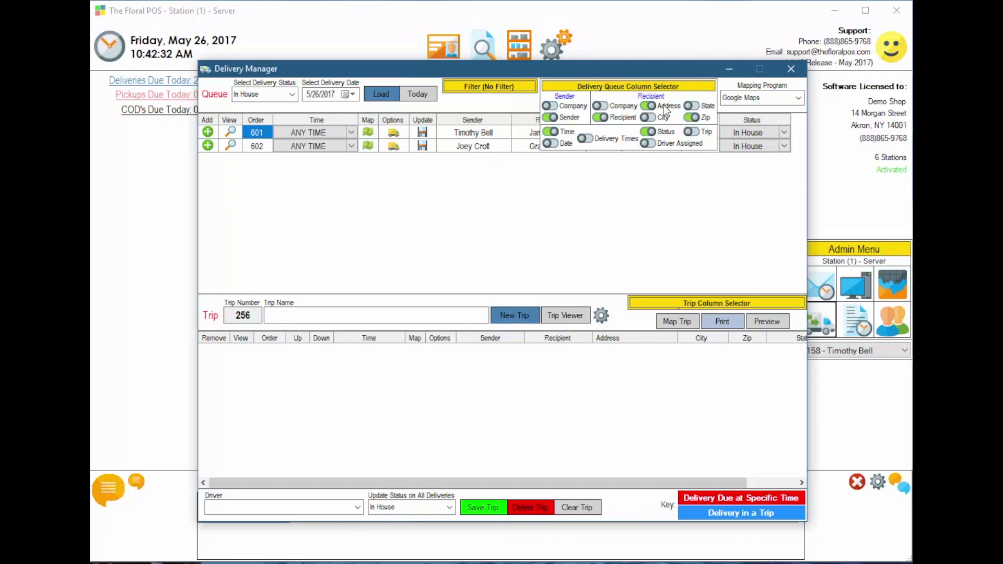
left_click(659, 88)
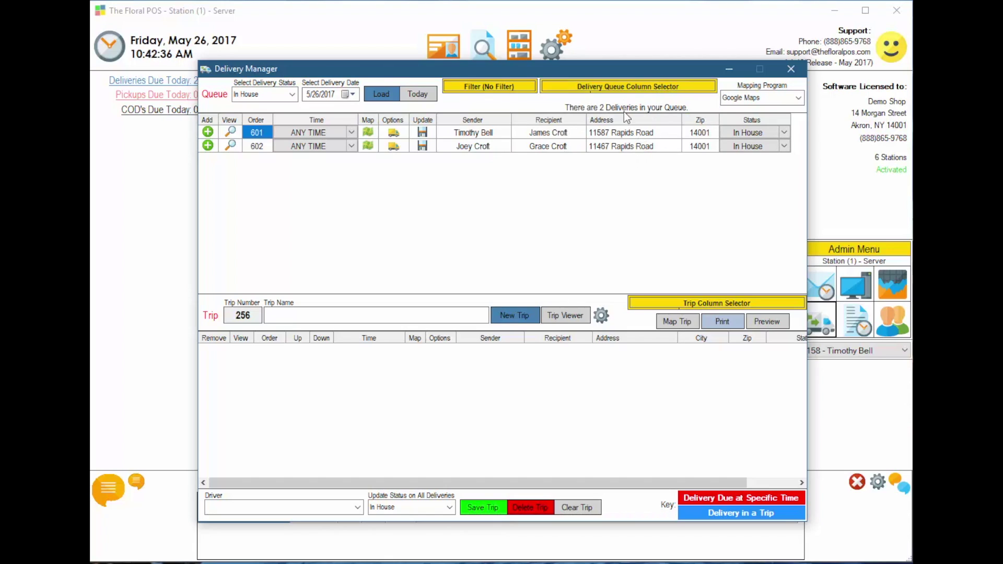
left_click(626, 88)
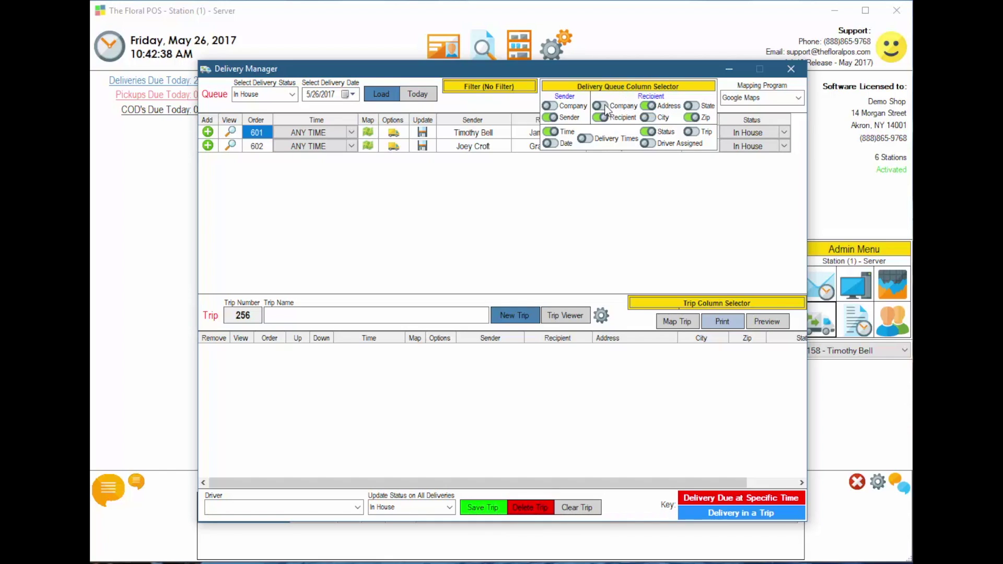
left_click(605, 106)
left_click(605, 88)
left_click_drag(567, 288, 497, 282)
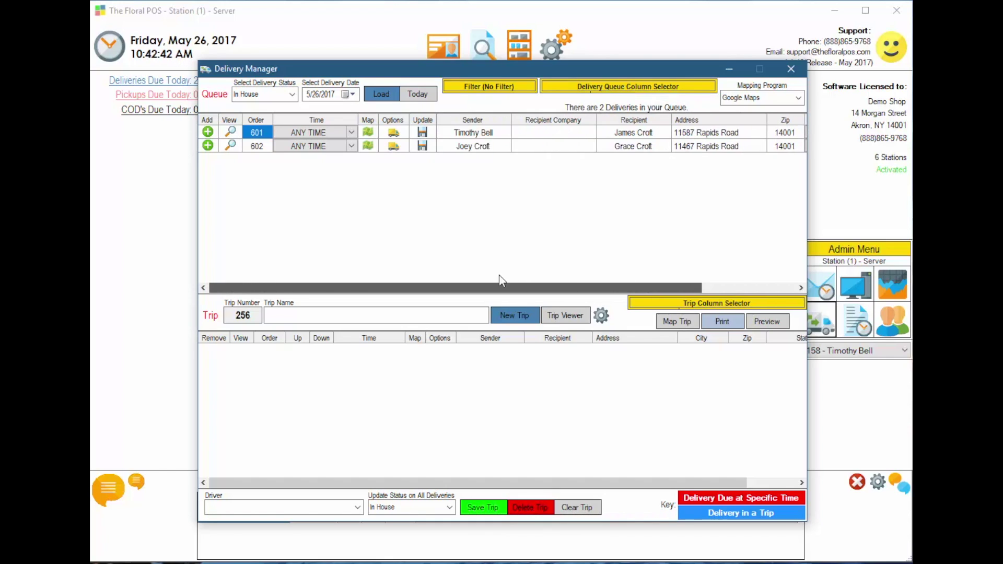
left_click(616, 89)
left_click(601, 106)
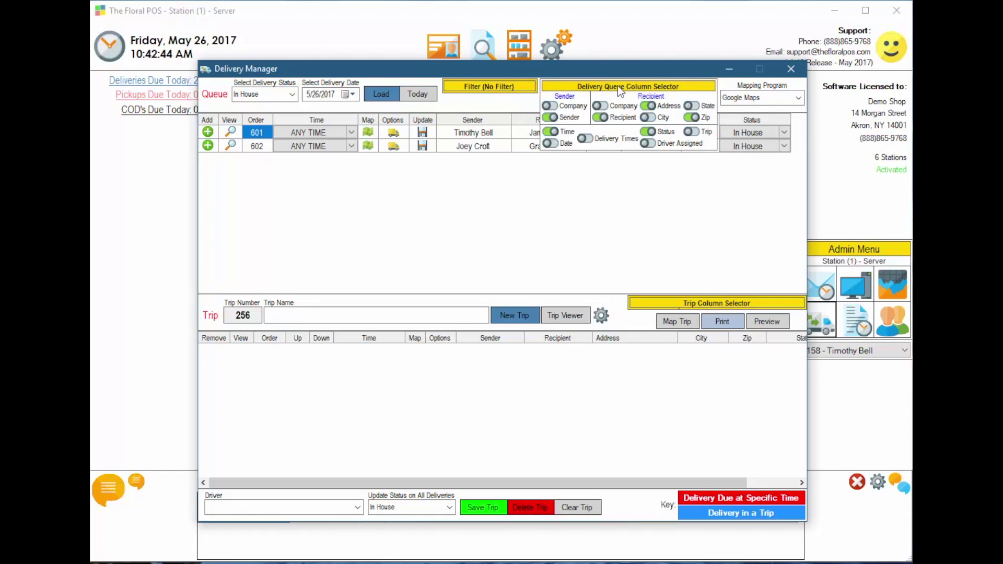
left_click(619, 87)
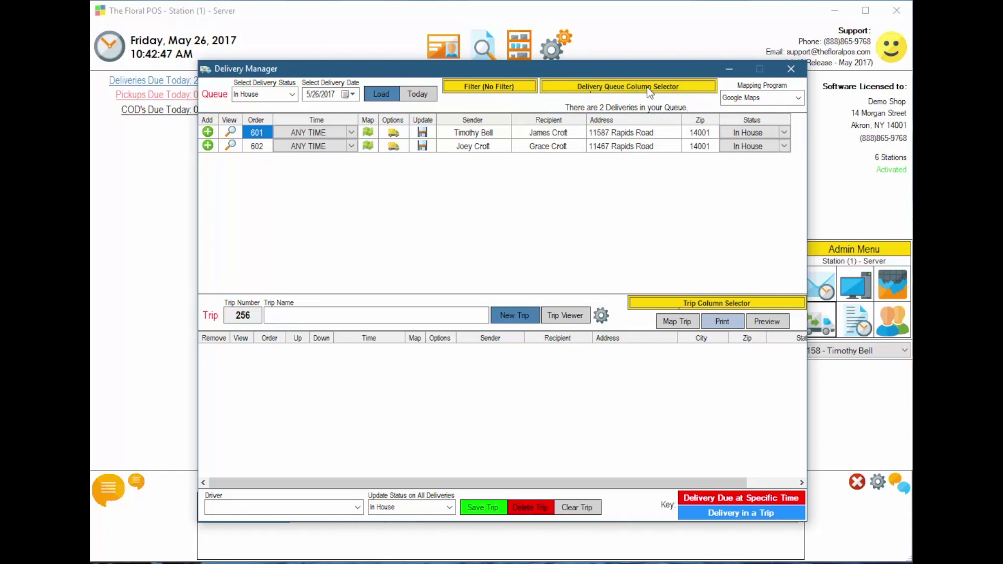
left_click(790, 94)
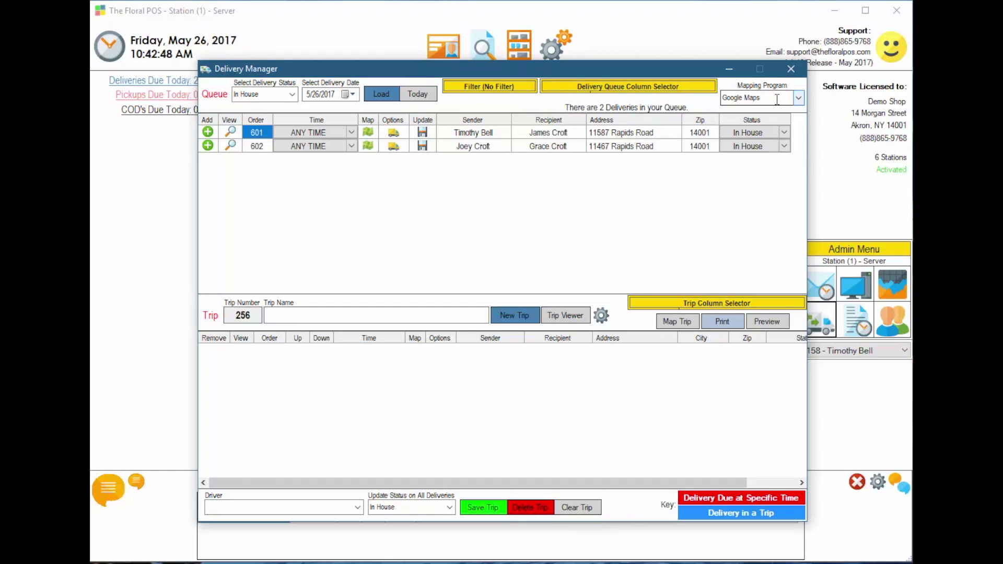
left_click(796, 100)
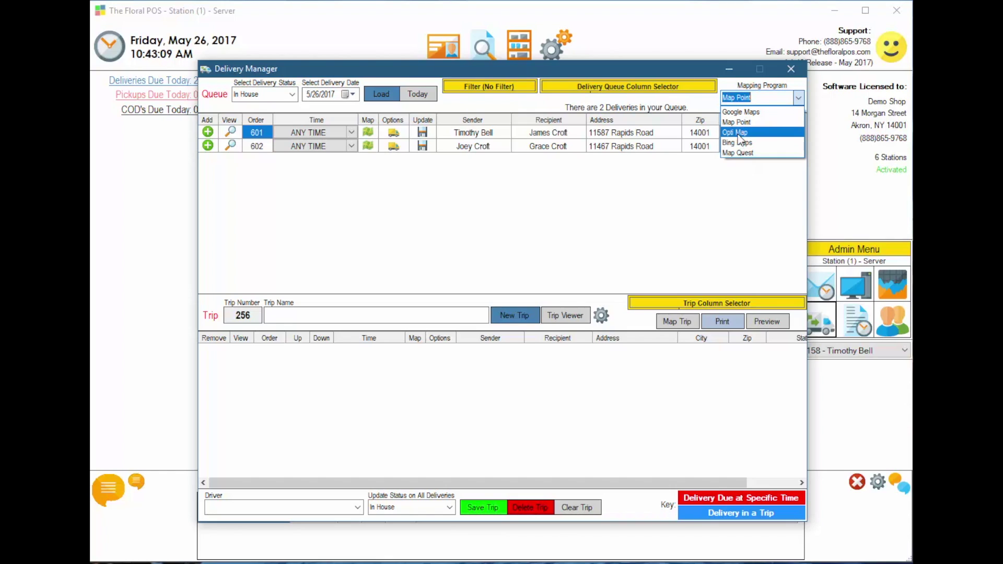
left_click(743, 111)
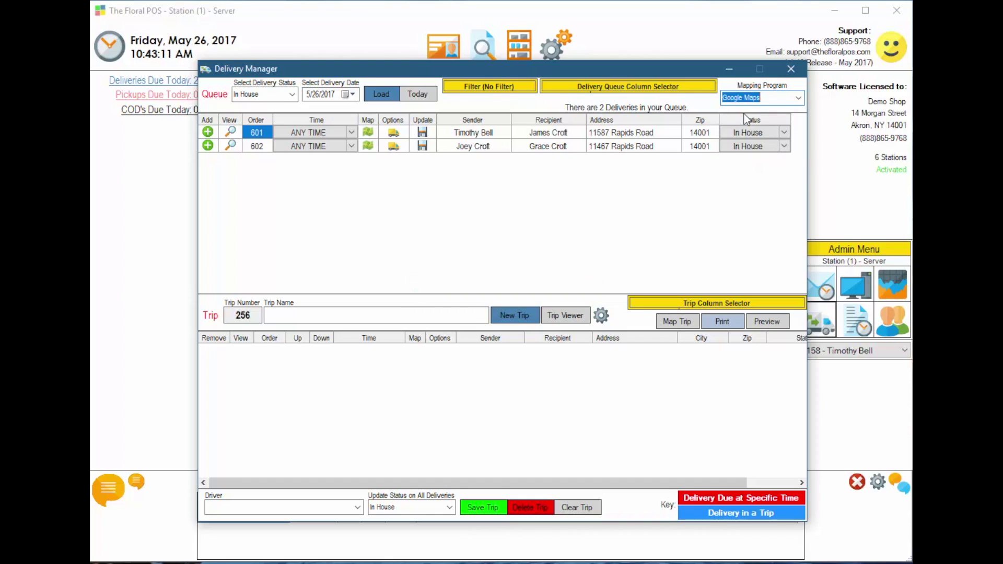
left_click(562, 192)
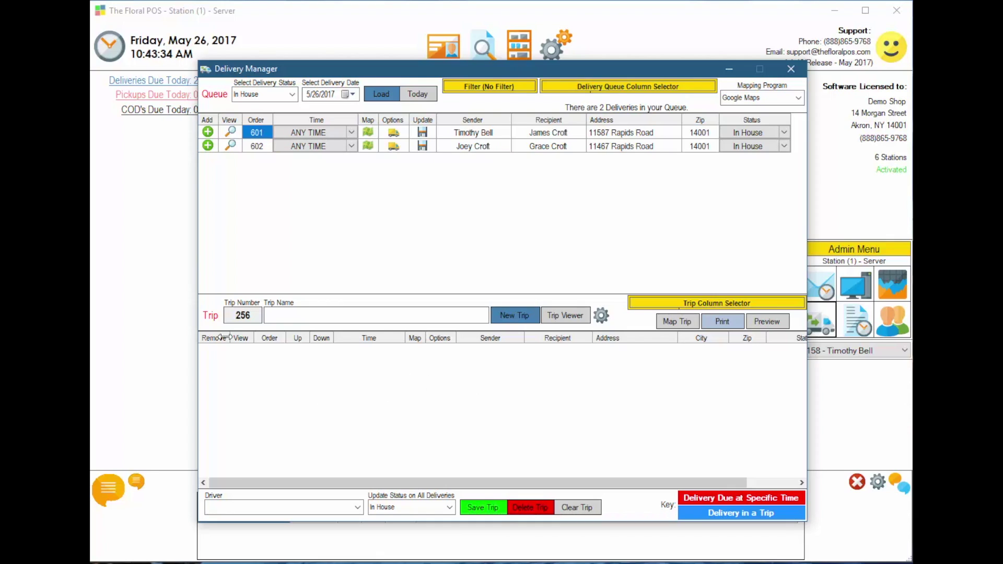
double_click(230, 315)
left_click(280, 317)
left_click(568, 315)
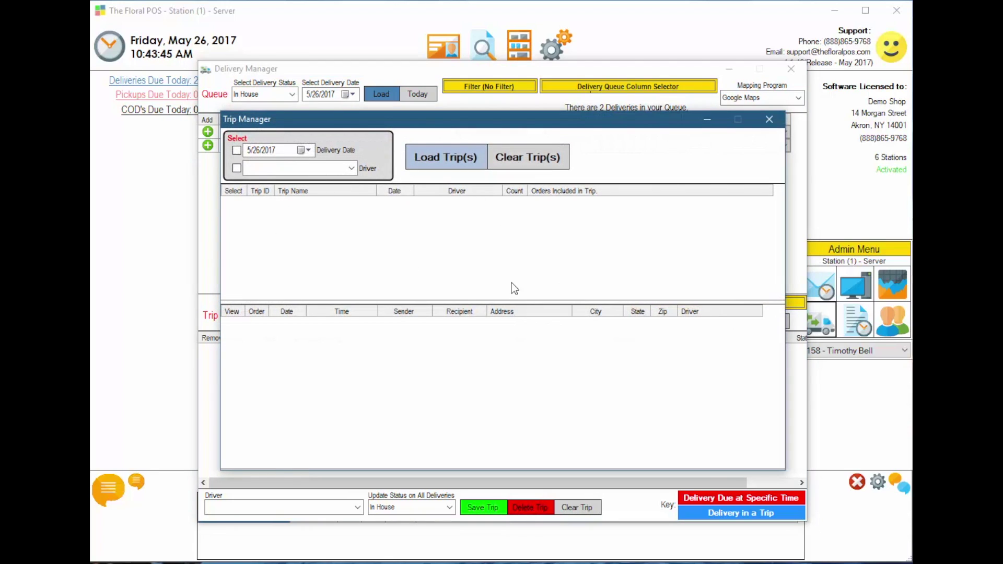
left_click(769, 119)
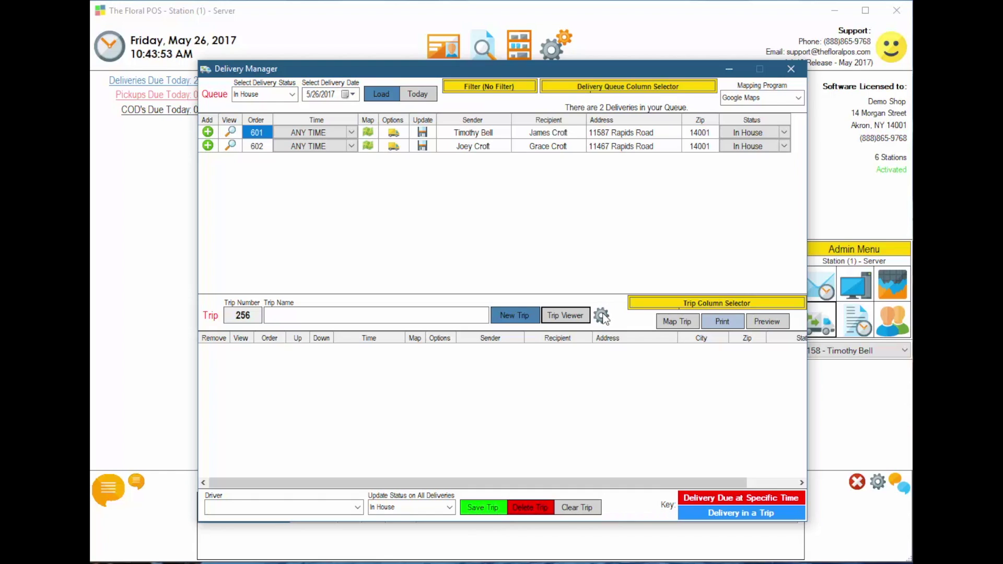
left_click(602, 315)
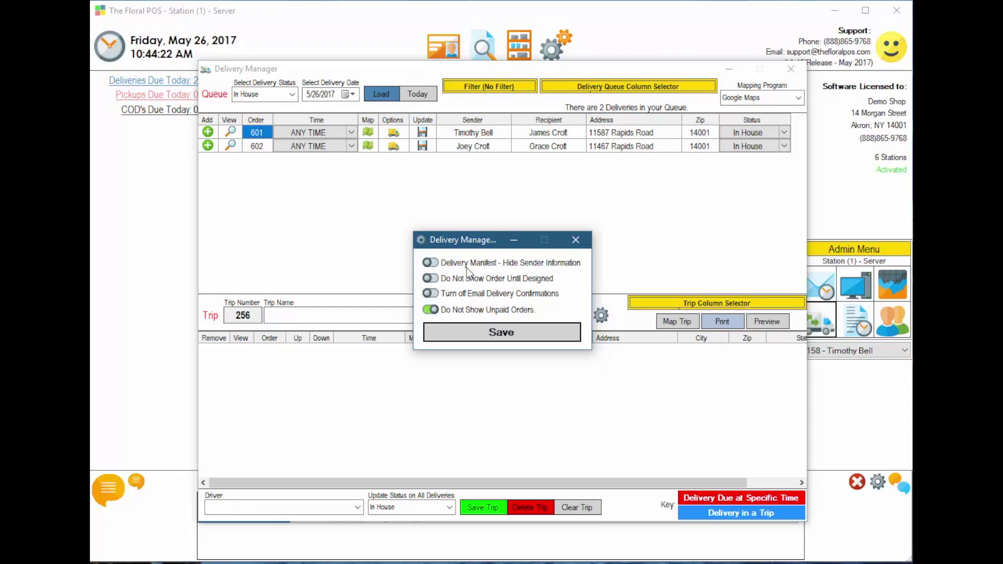
left_click(430, 278)
left_click(481, 332)
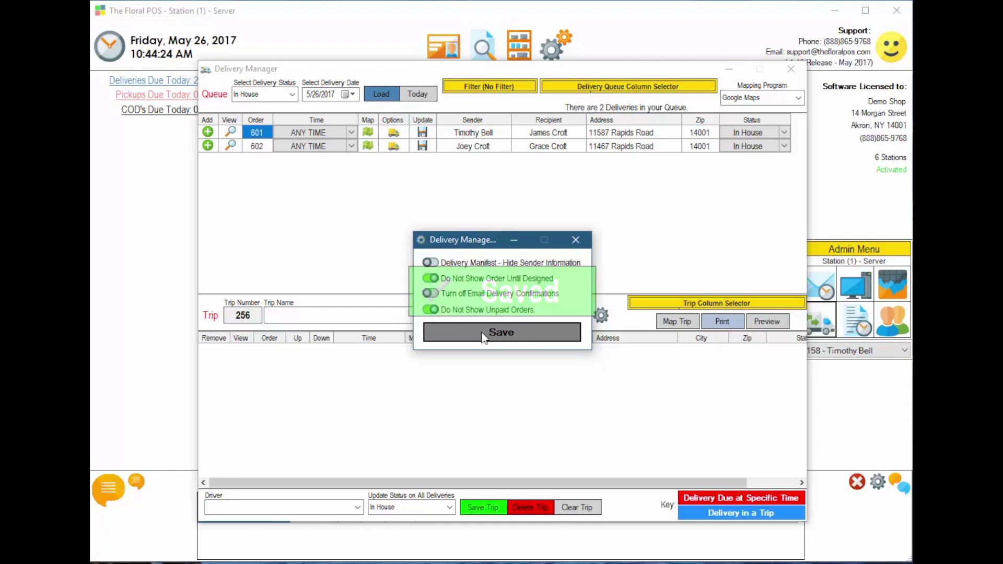
left_click(601, 315)
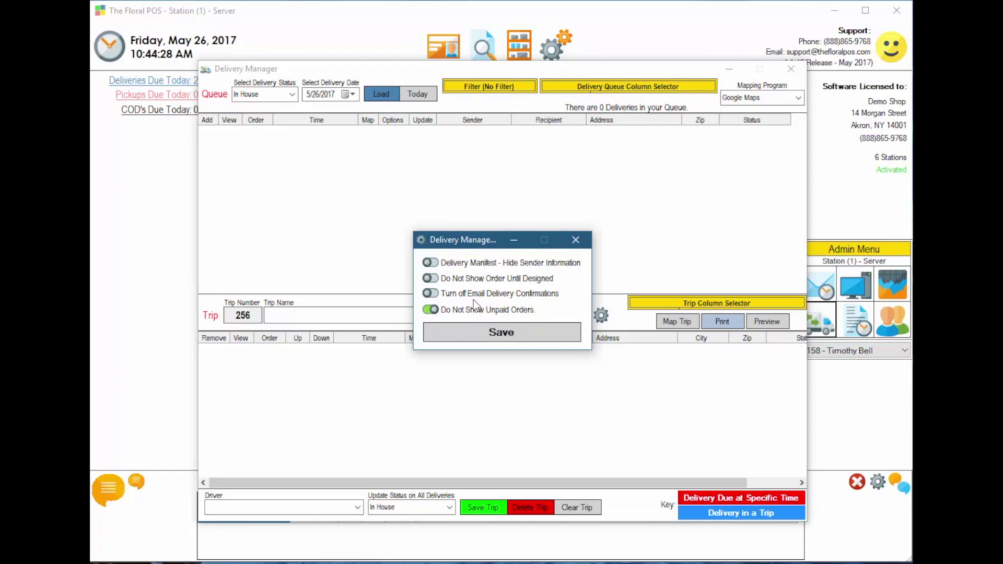
left_click(504, 330)
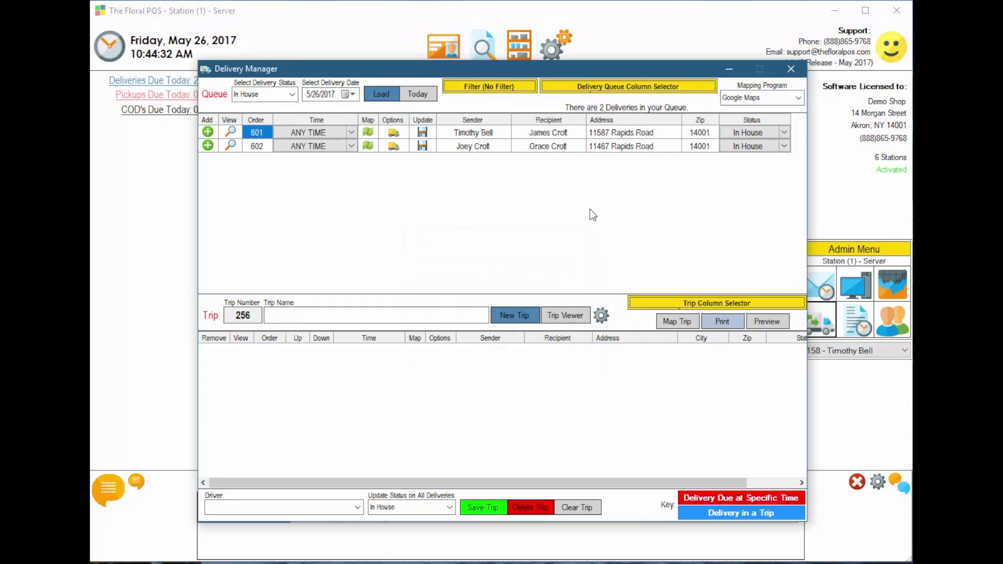
left_click(601, 315)
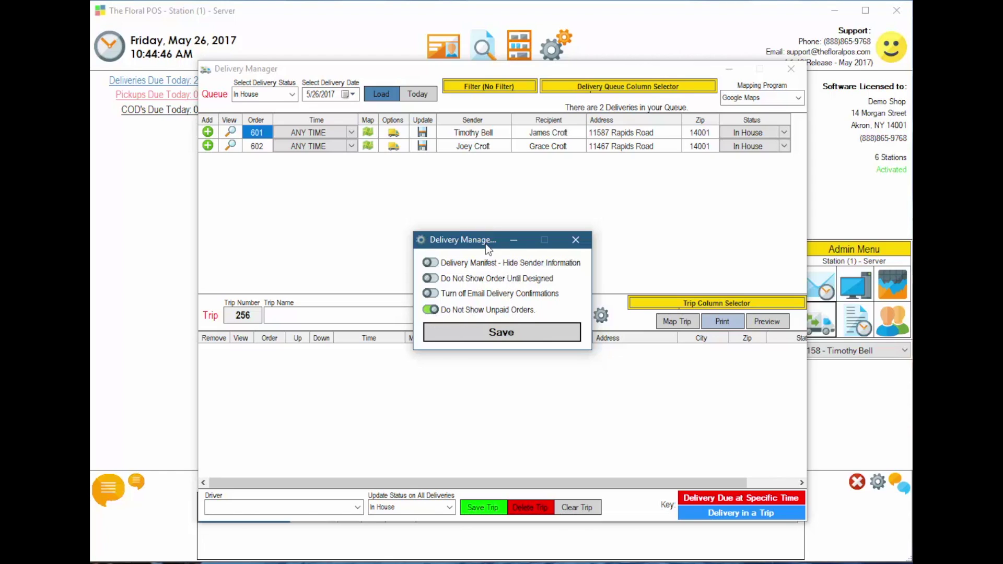
left_click_drag(485, 246, 489, 236)
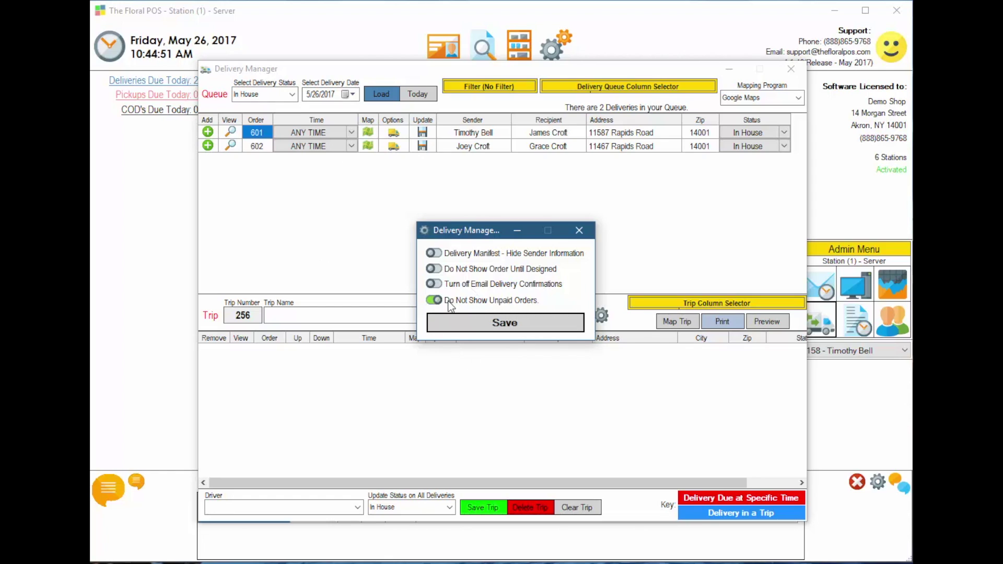
left_click(542, 316)
left_click(579, 231)
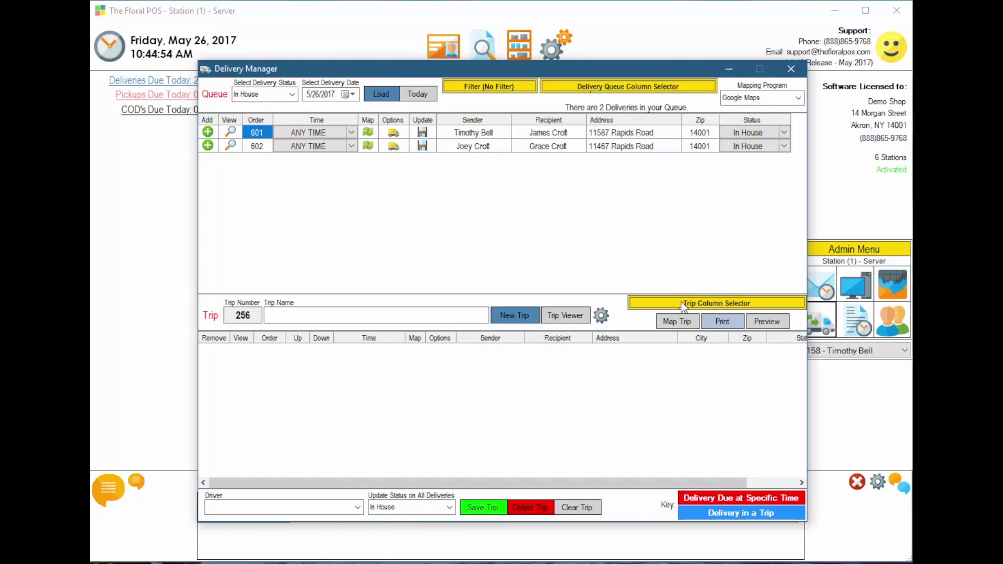
Toggle the trip column options, print trip 256, and open the Driver dropdown.
left_click(727, 304)
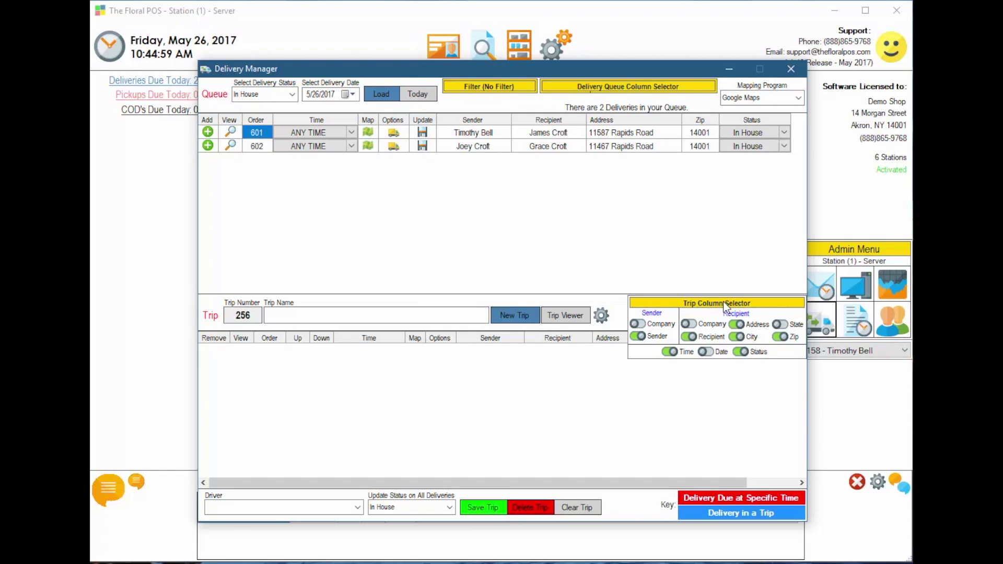
left_click(726, 305)
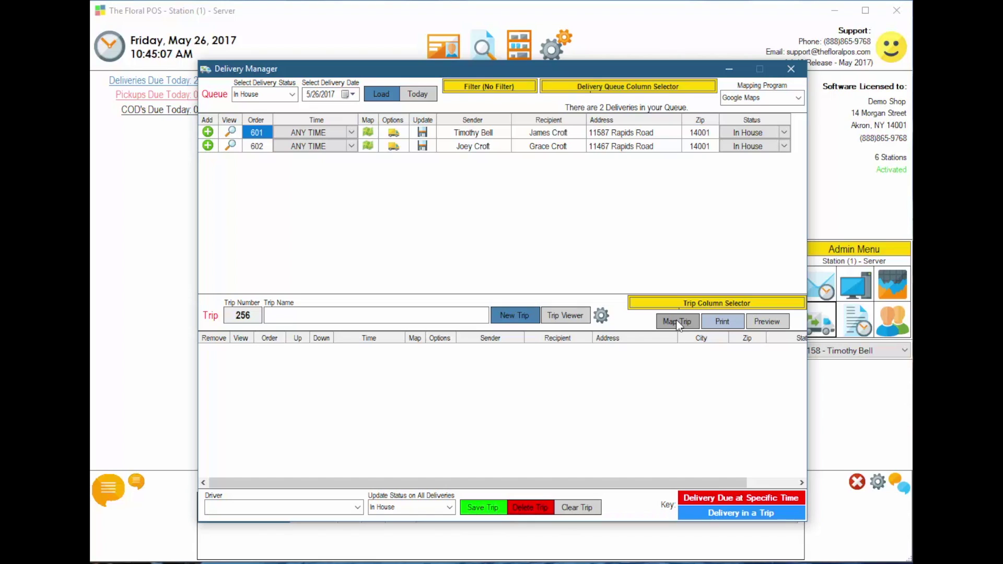
left_click(722, 323)
left_click(357, 506)
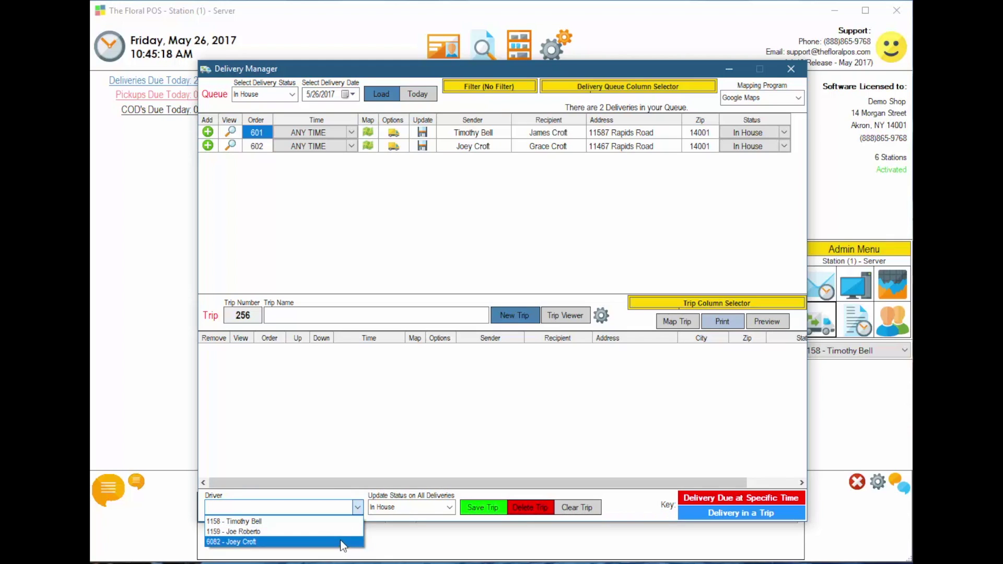
Add orders 601 and 602, keep status In House, then clear the trip to start trip 257.
left_click(448, 508)
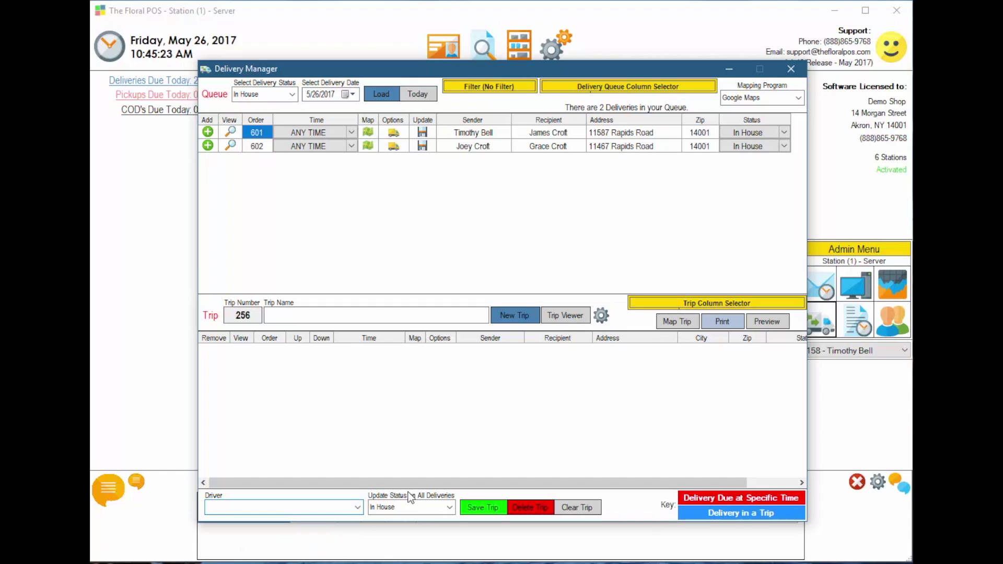
left_click(207, 132)
left_click(208, 146)
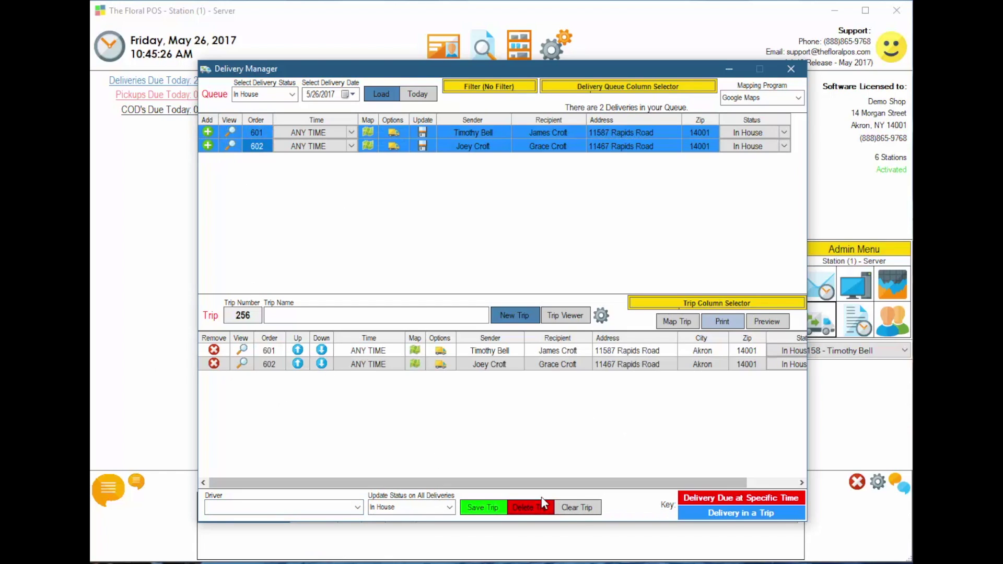
left_click(412, 508)
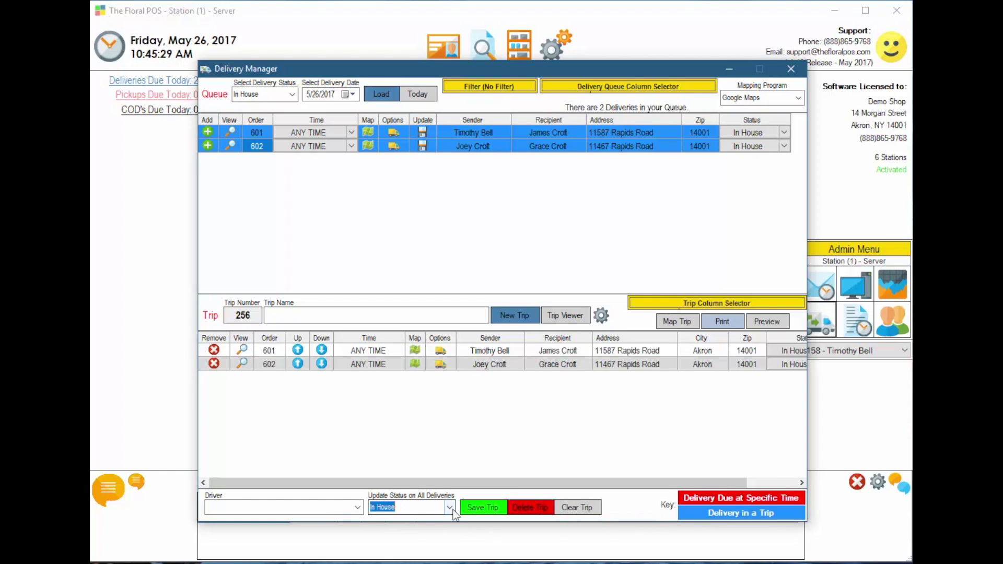
scroll(497, 477, "right", 2)
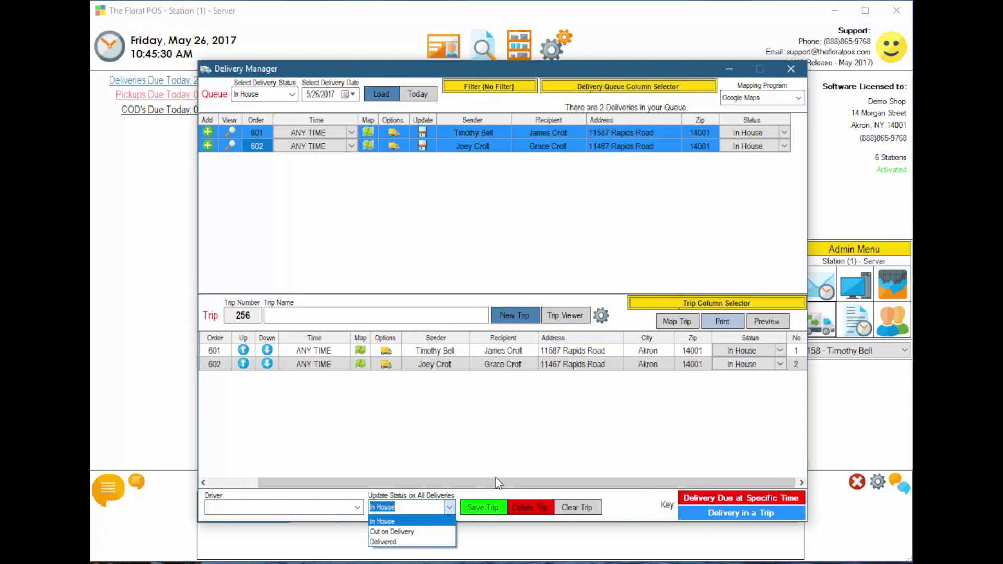
left_click(646, 500)
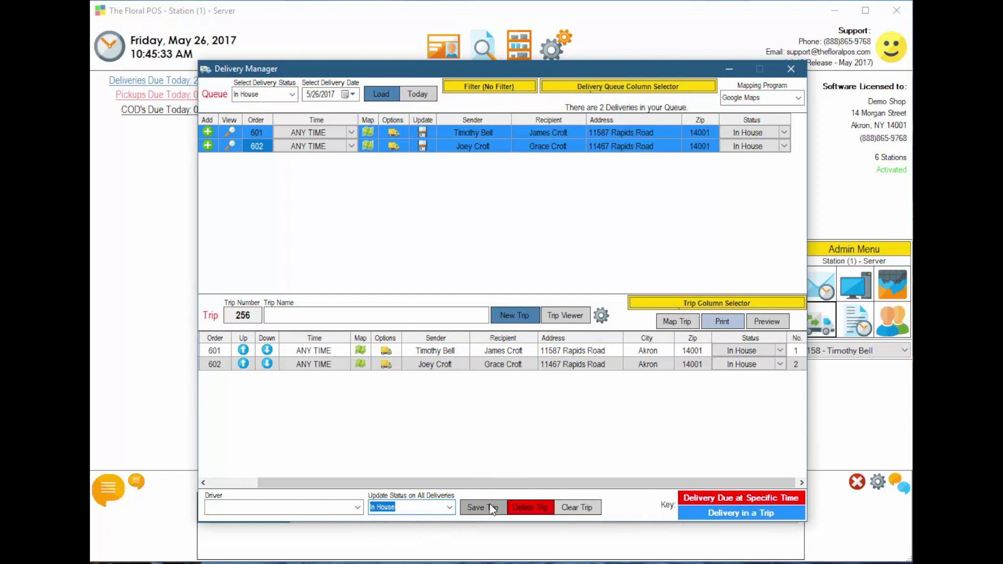
left_click(590, 509)
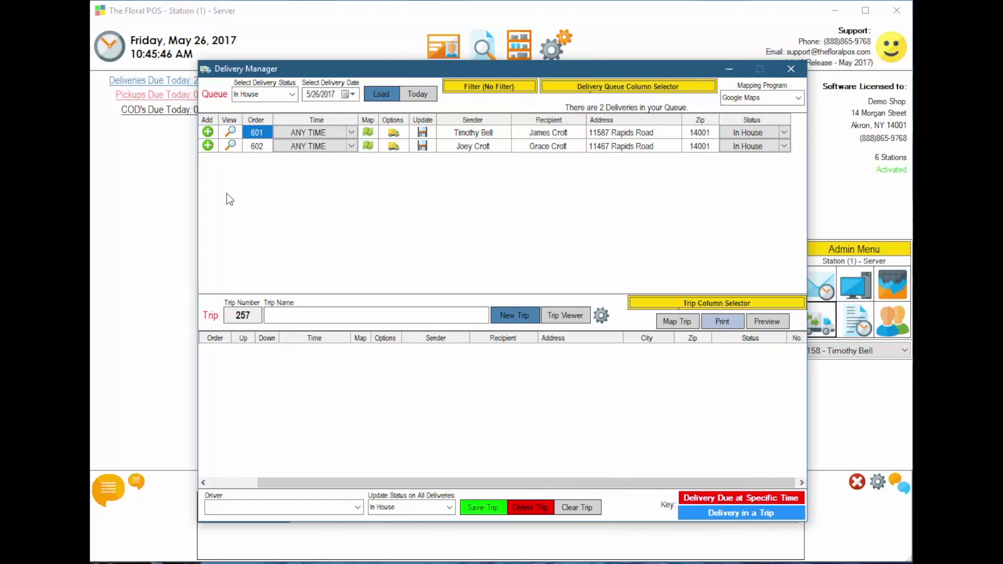
Add order 602 then 601 to trip 257, dismiss the Already In Trip warning, and close.
left_click(208, 145)
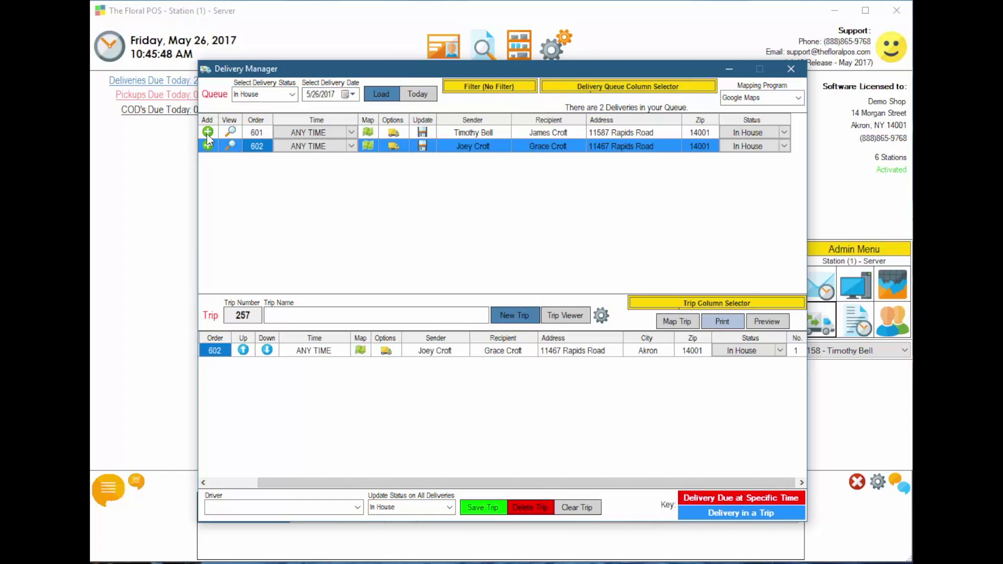
left_click(208, 133)
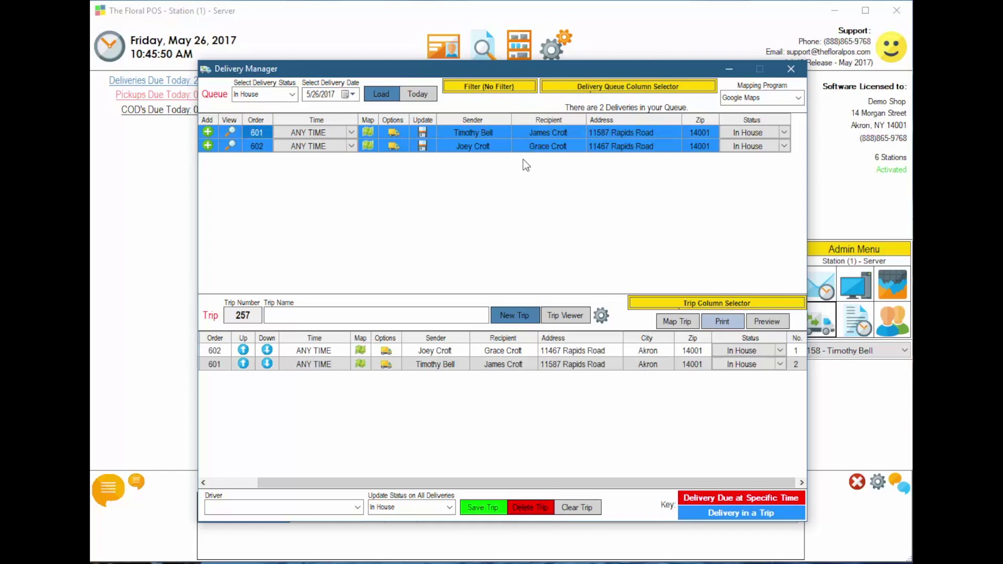
left_click(207, 145)
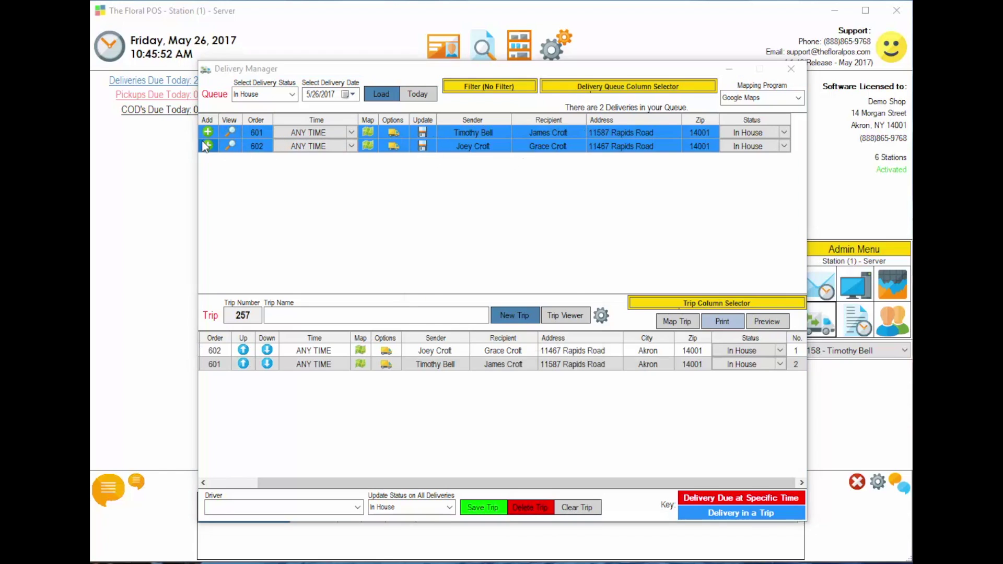
left_click(564, 346)
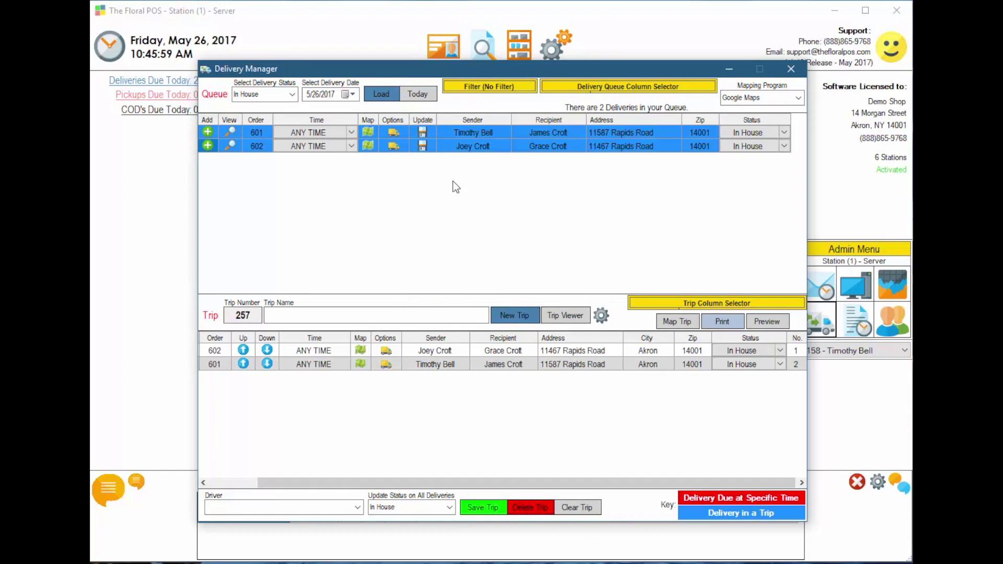
left_click(791, 68)
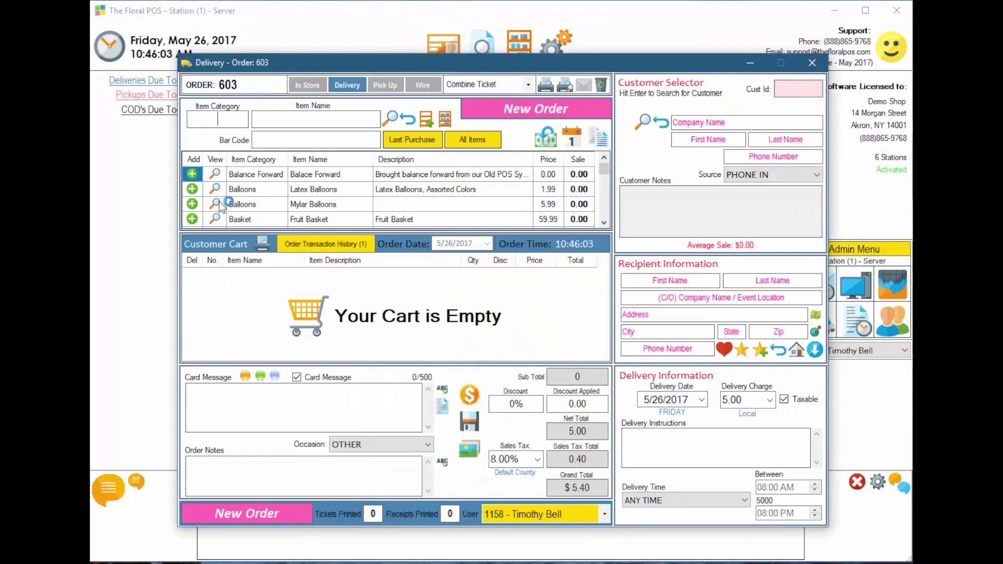
Add a Fruit Basket, fill in customer and recipient details, and choose a specific delivery time.
left_click(193, 219)
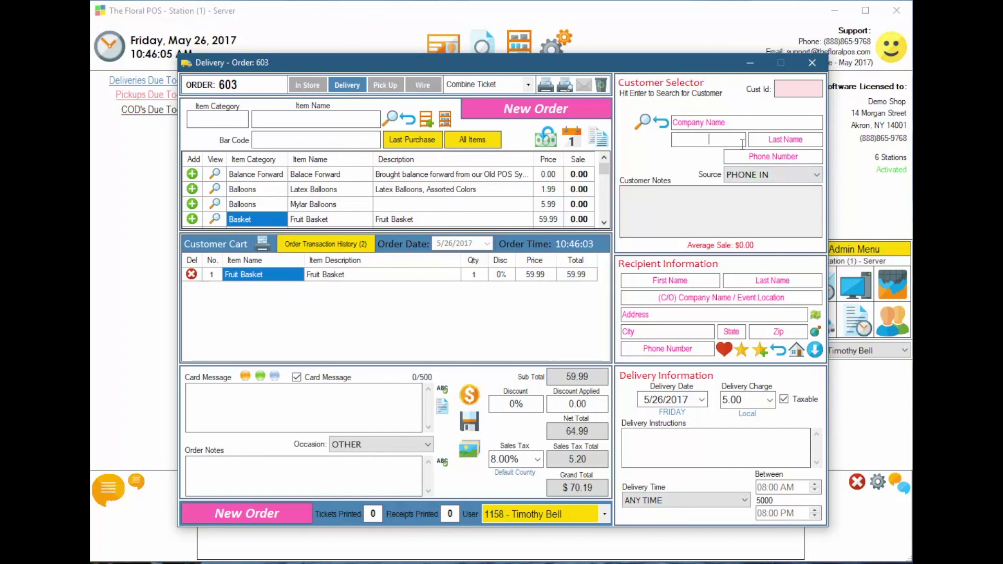
left_click(815, 349)
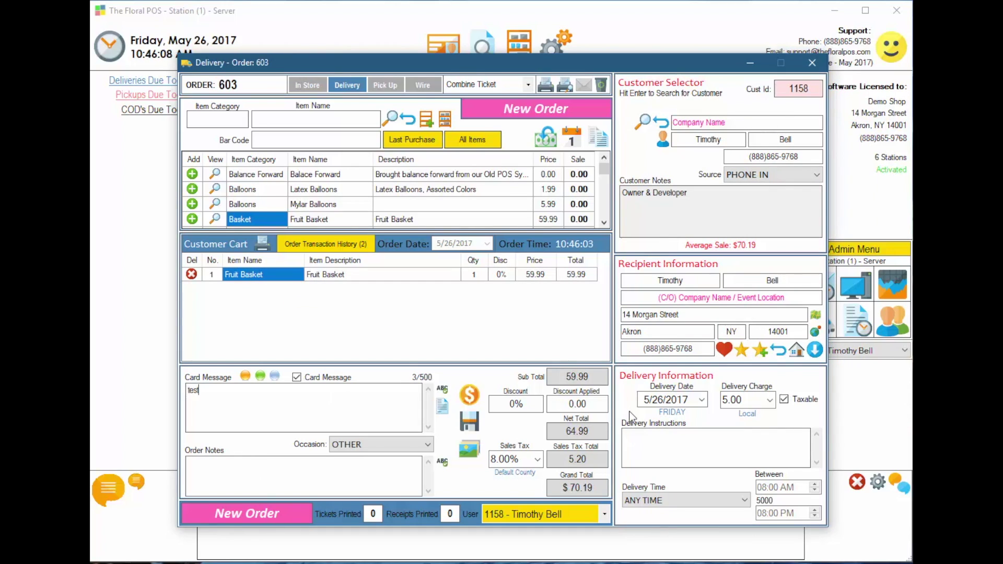
left_click(744, 500)
left_click(682, 553)
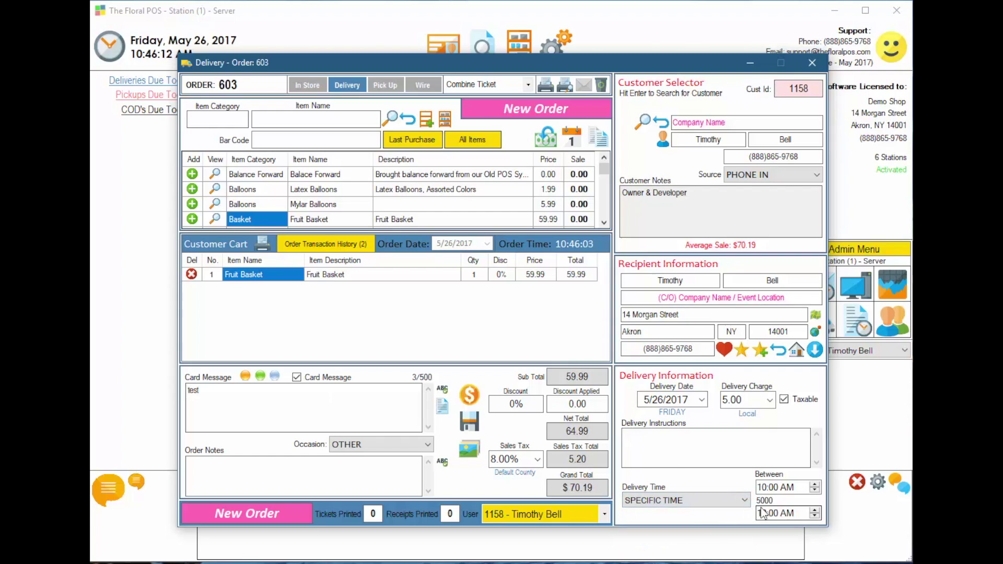
Set the delivery window to end at 11:00 AM, save order 603, and record its payment.
left_click(763, 487)
left_click(762, 514)
type("11")
left_click(475, 403)
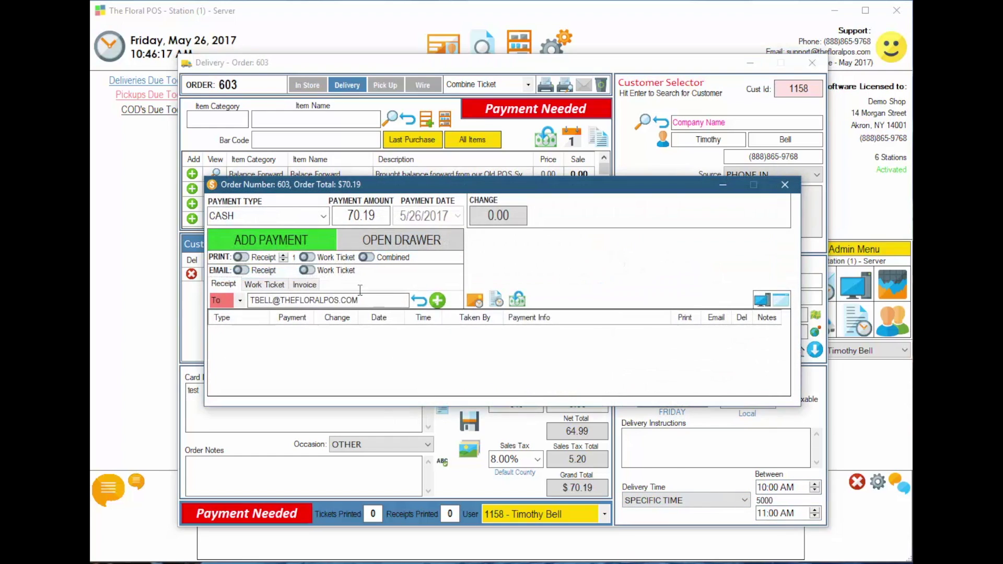
left_click(300, 247)
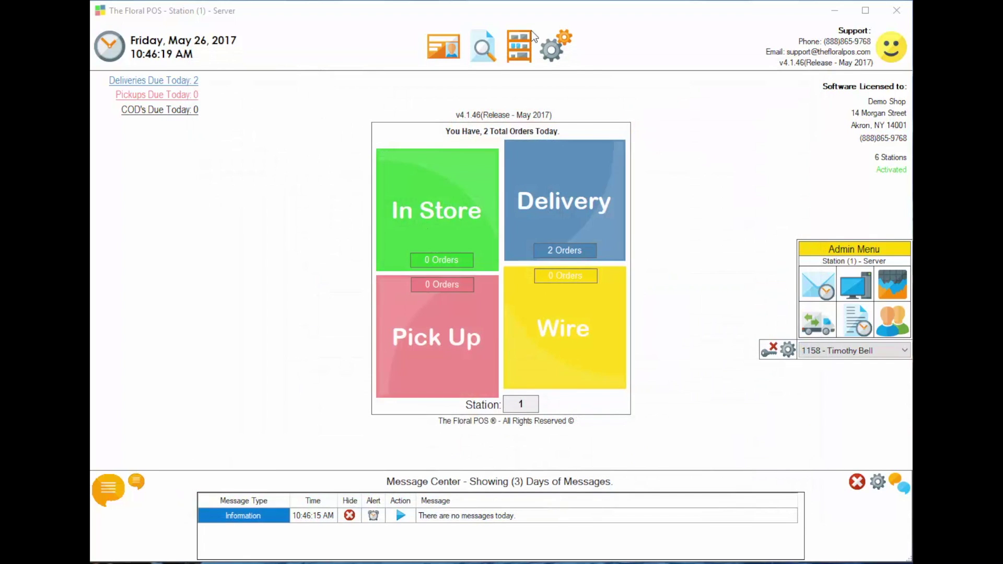
Open the Delivery Manager and add orders 603, 602 and 601 to the trip.
left_click(813, 328)
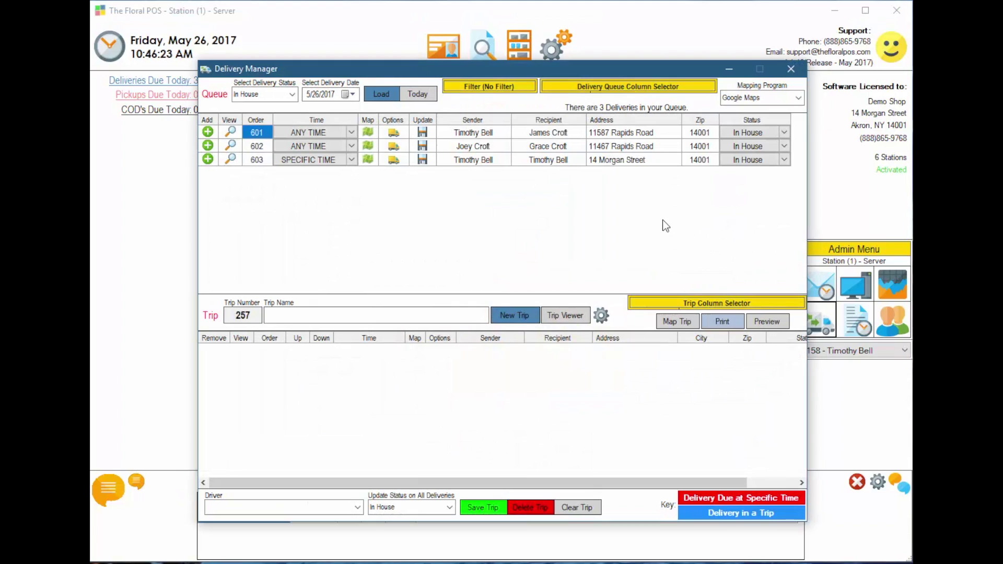
mouse_move(446, 159)
left_mouse_down()
mouse_move(453, 146)
mouse_move(461, 165)
left_mouse_up()
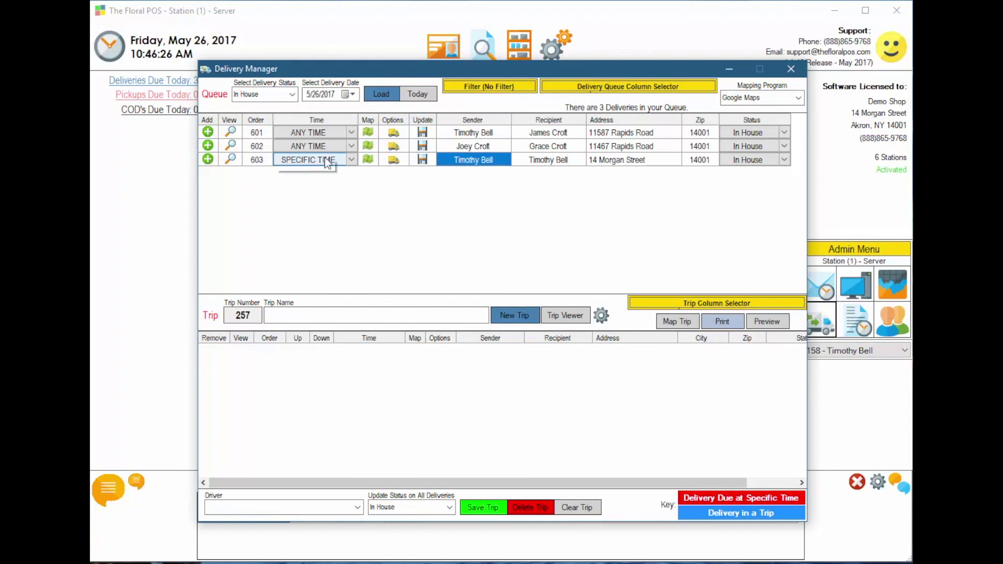
left_click(356, 159)
left_click(207, 160)
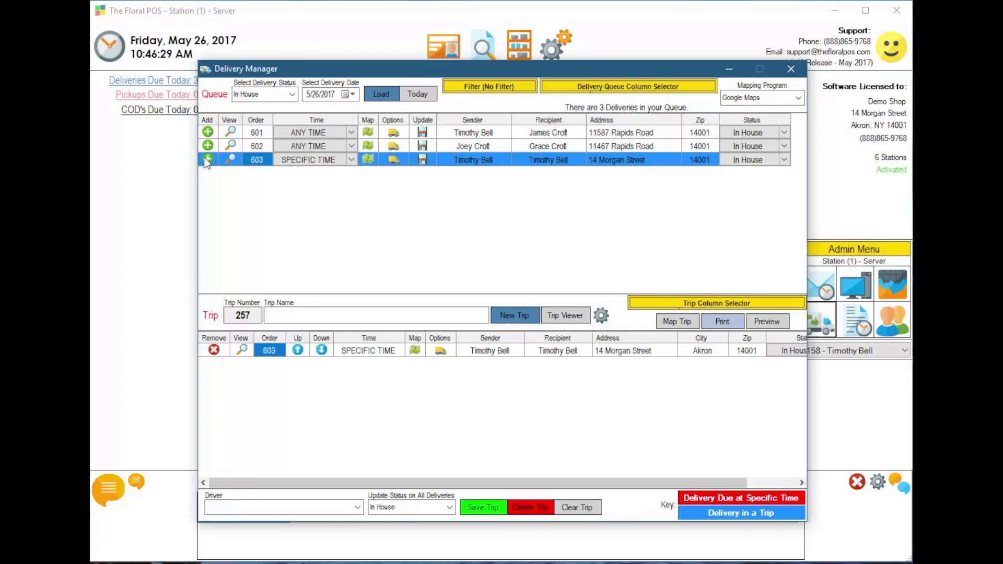
left_click(208, 145)
left_click(208, 132)
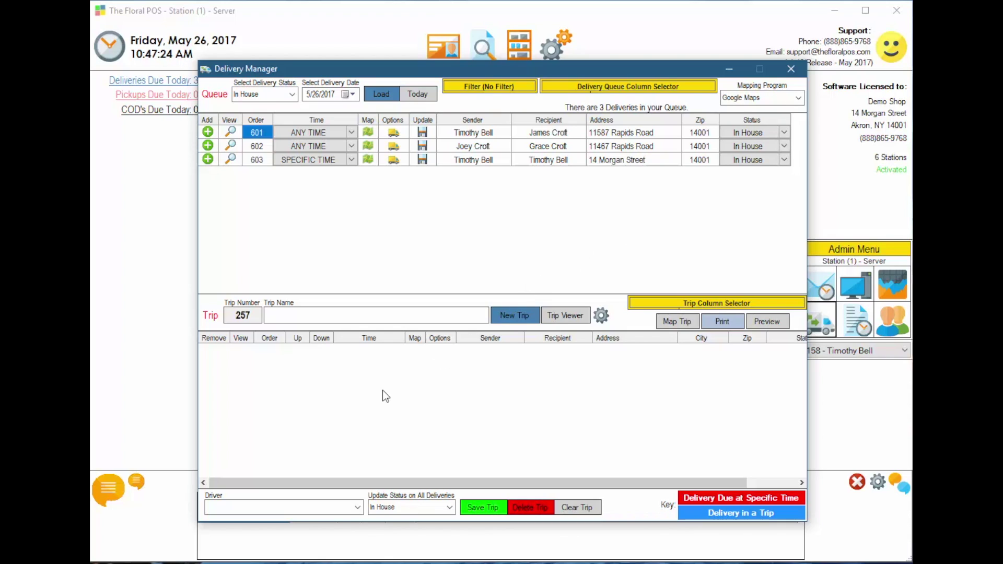
Check the driver list without choosing a driver, then close the Delivery Manager.
left_click(357, 508)
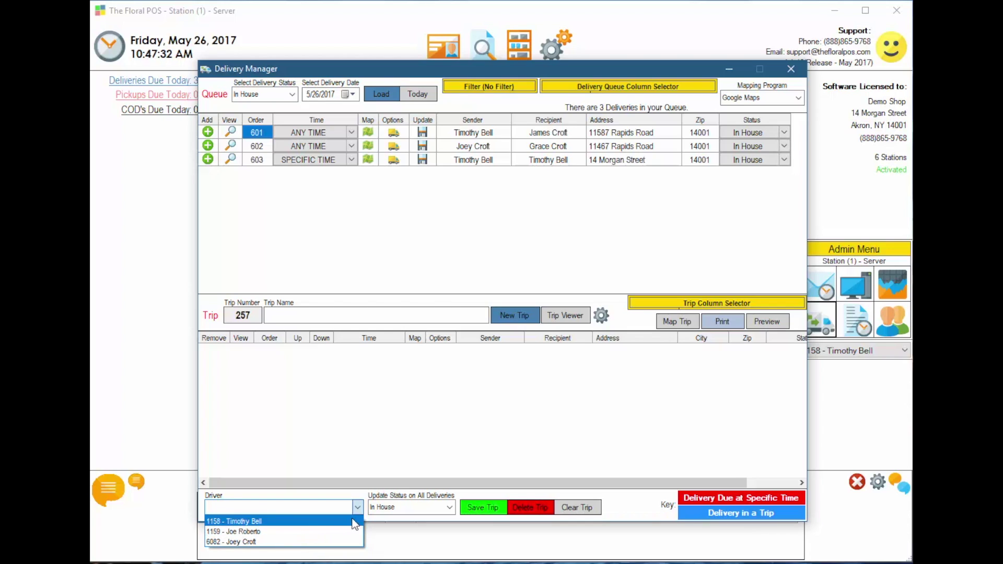
key("Escape")
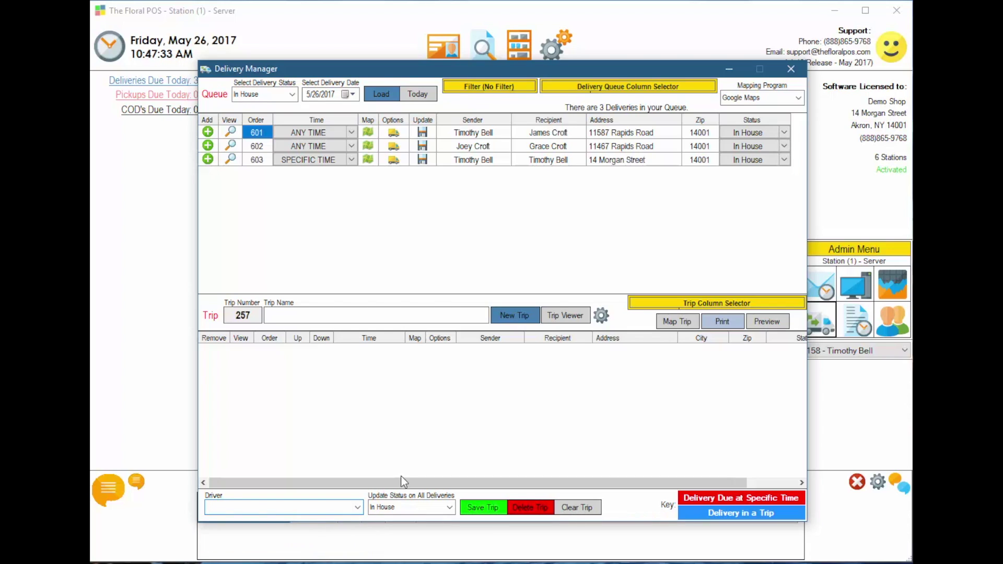
left_click(792, 69)
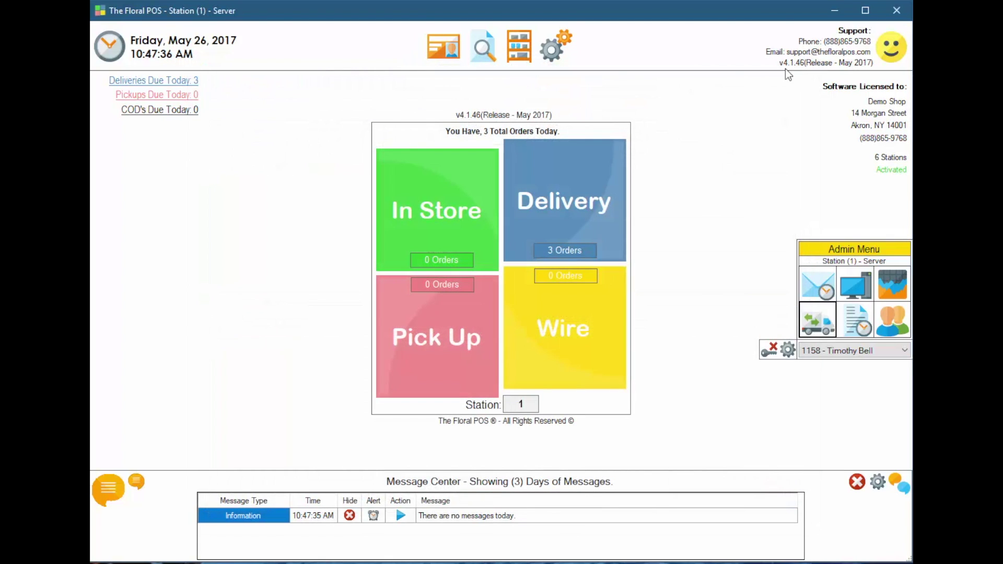
Load the IT Support employee's record in Employee Config under System Management.
left_click(559, 48)
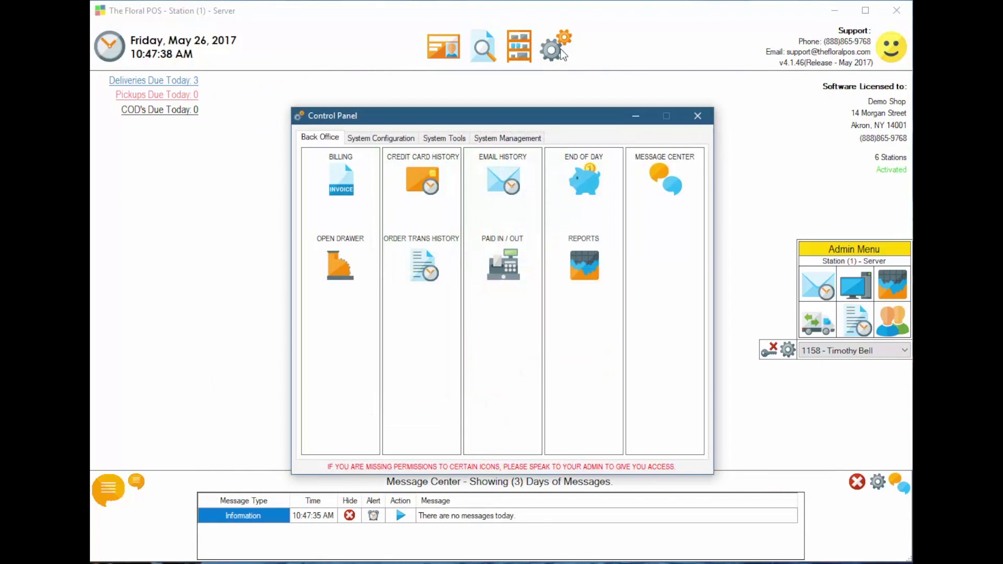
left_click(491, 143)
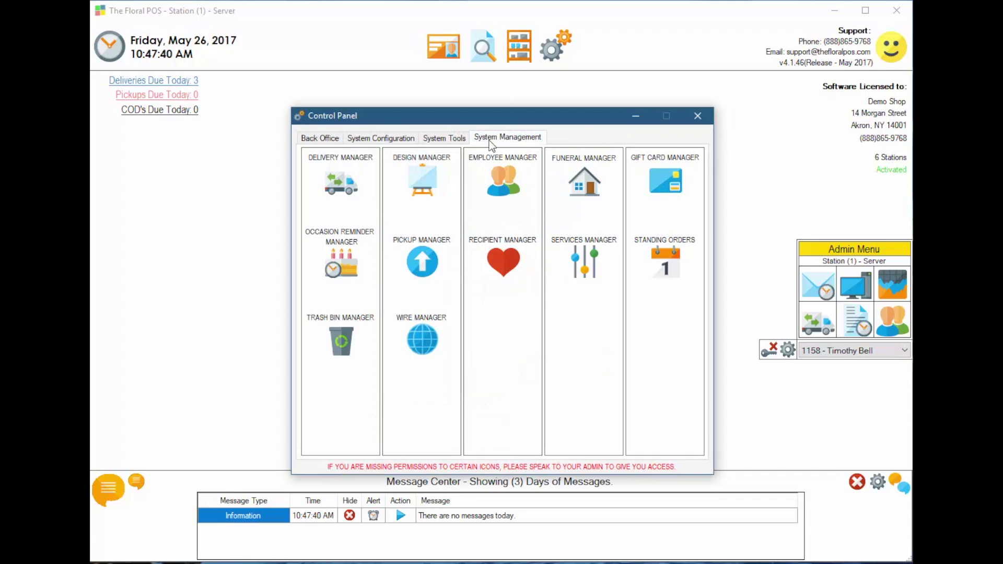
left_click(504, 188)
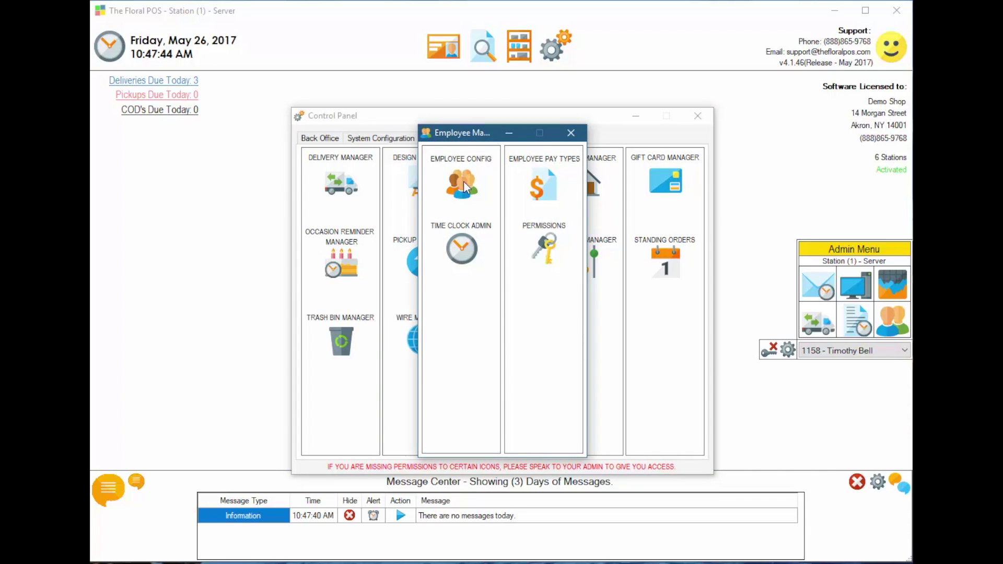
left_click(463, 181)
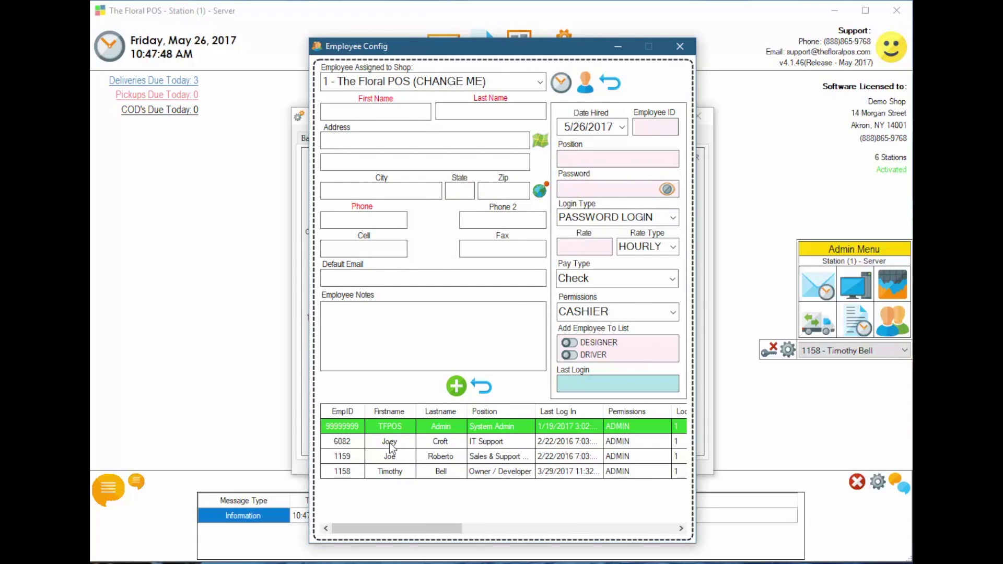
left_click(433, 444)
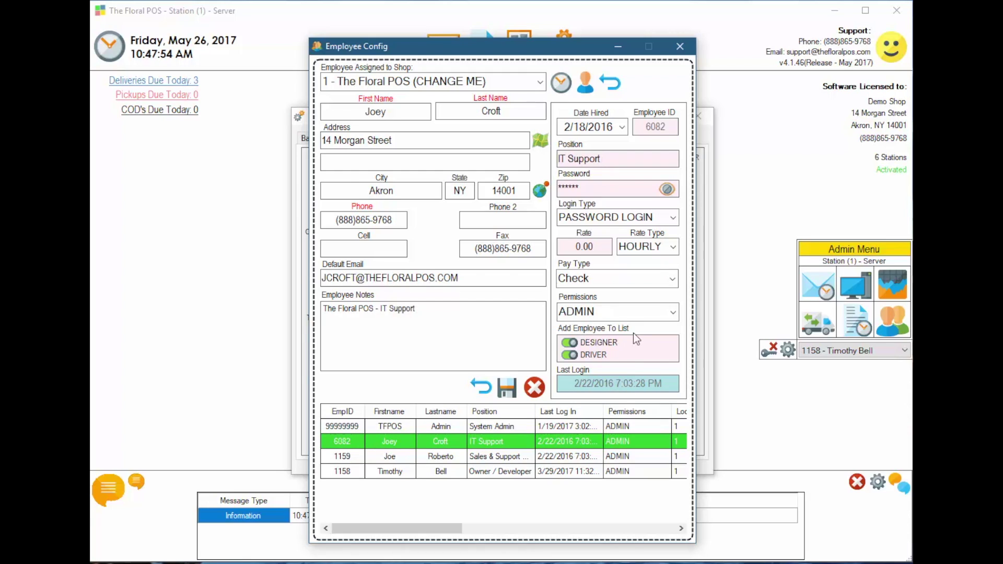
Toggle the DESIGNER and DRIVER roles off and back on, then save the employee record.
left_click(572, 343)
left_click(571, 355)
left_click(570, 356)
left_click(506, 388)
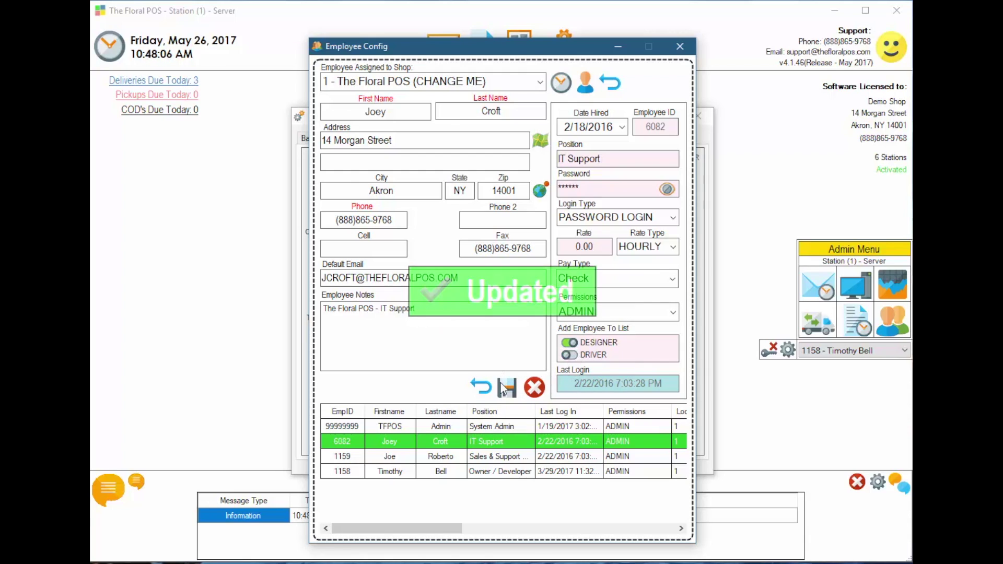
Close the employee form, employee manager and control panel, then open the Delivery Manager.
left_click(679, 46)
left_click(575, 133)
left_click(699, 116)
left_click(818, 320)
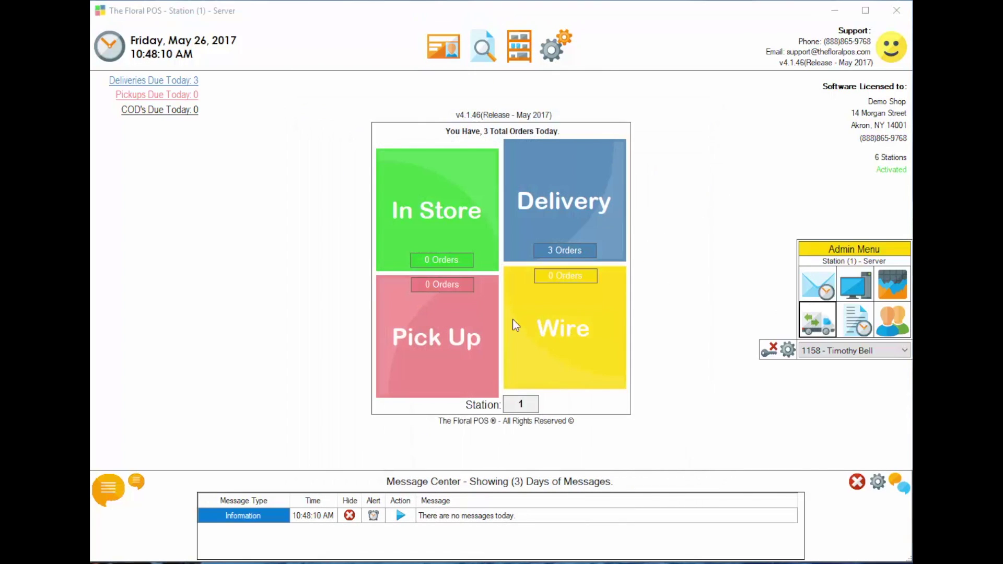
View the driver list, close the Delivery Manager, and open the Florist Feedback form.
left_click(358, 506)
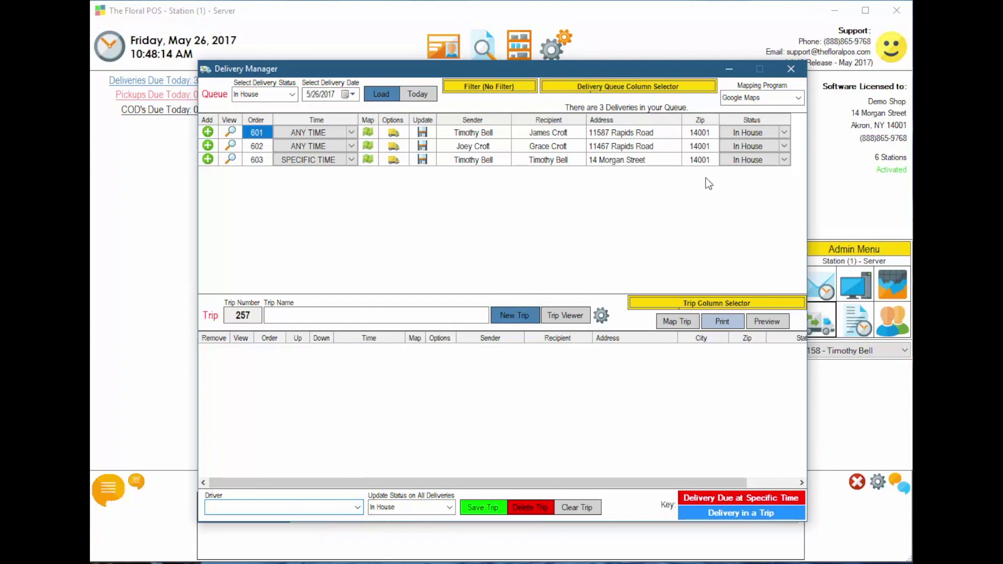
left_click(791, 69)
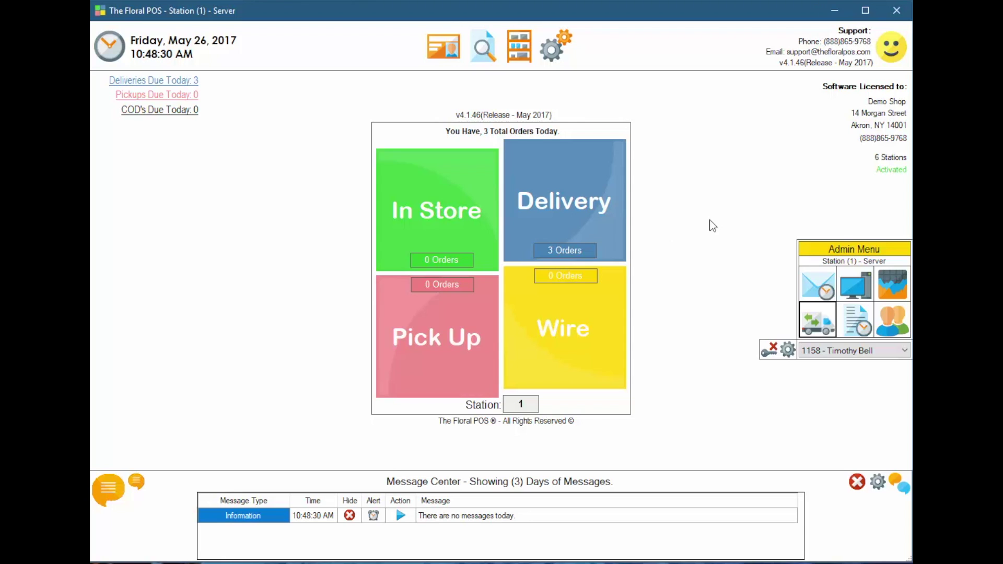
left_click(892, 48)
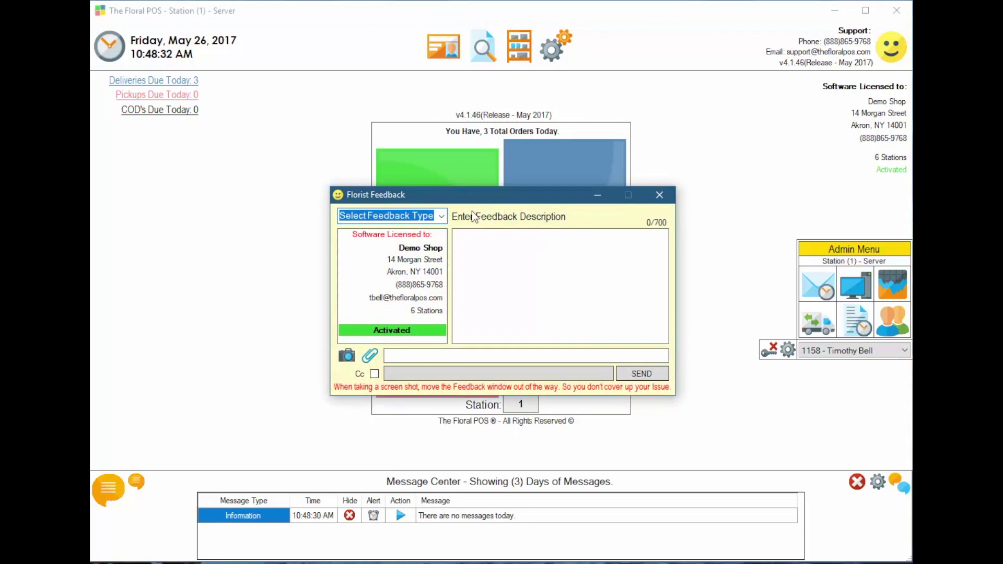